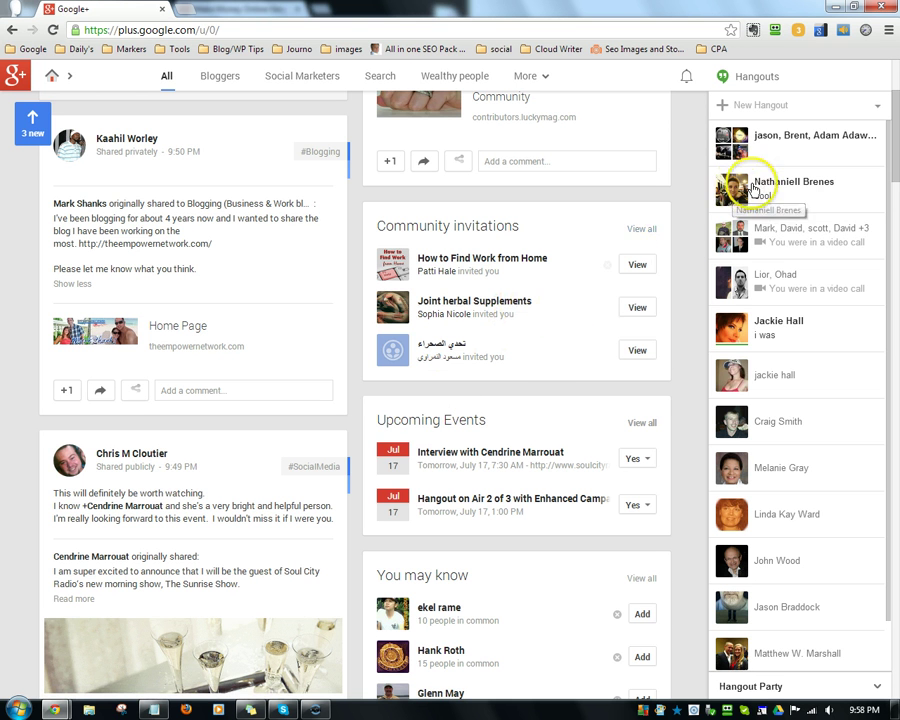
- Sign out of Hangouts
mouse_move(770, 204)
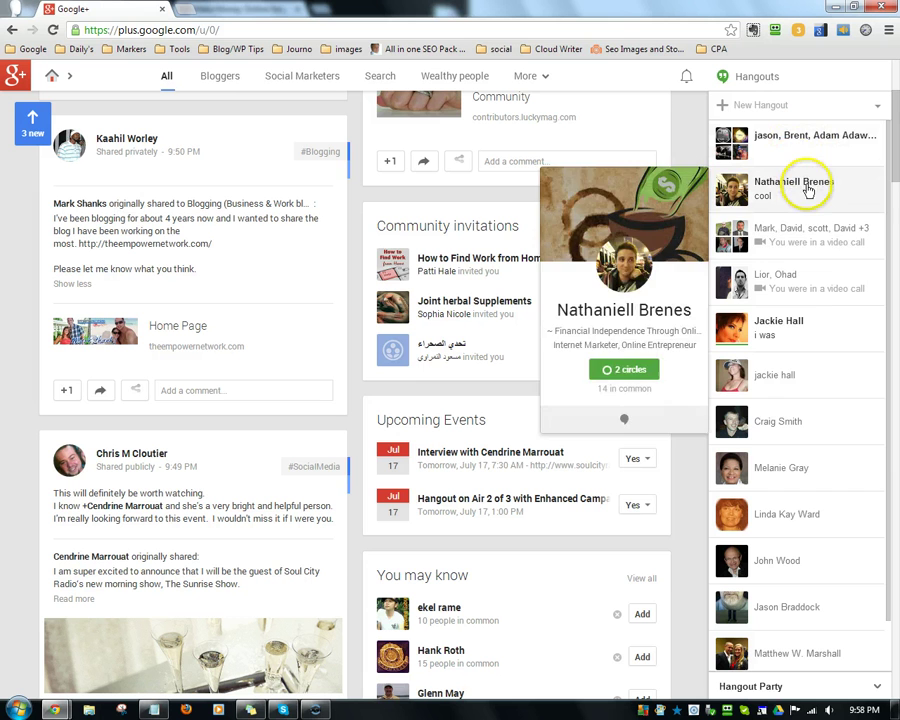
mouse_move(792, 354)
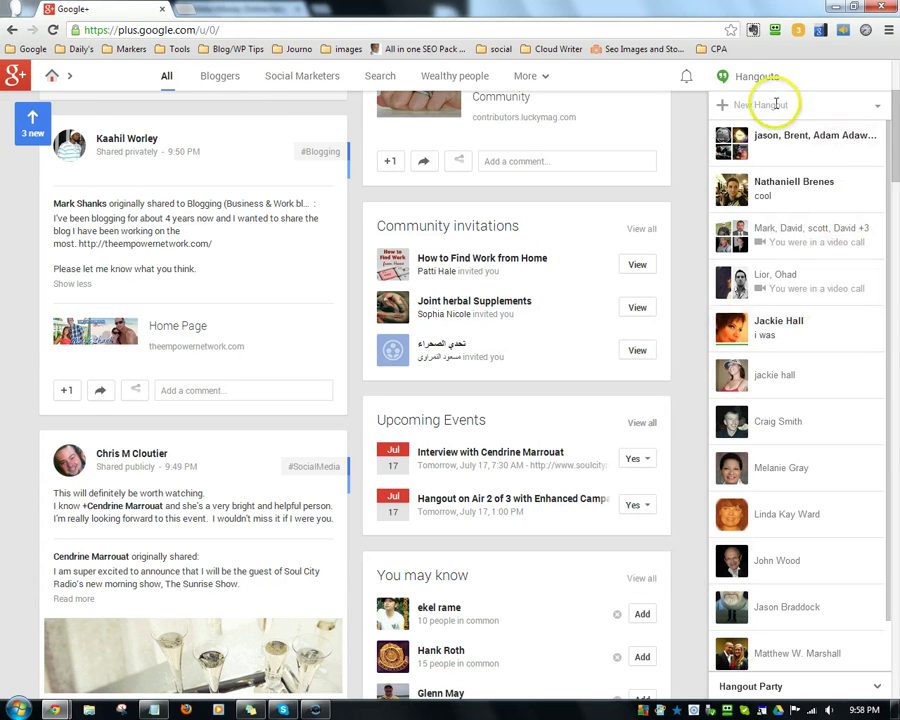
click(879, 108)
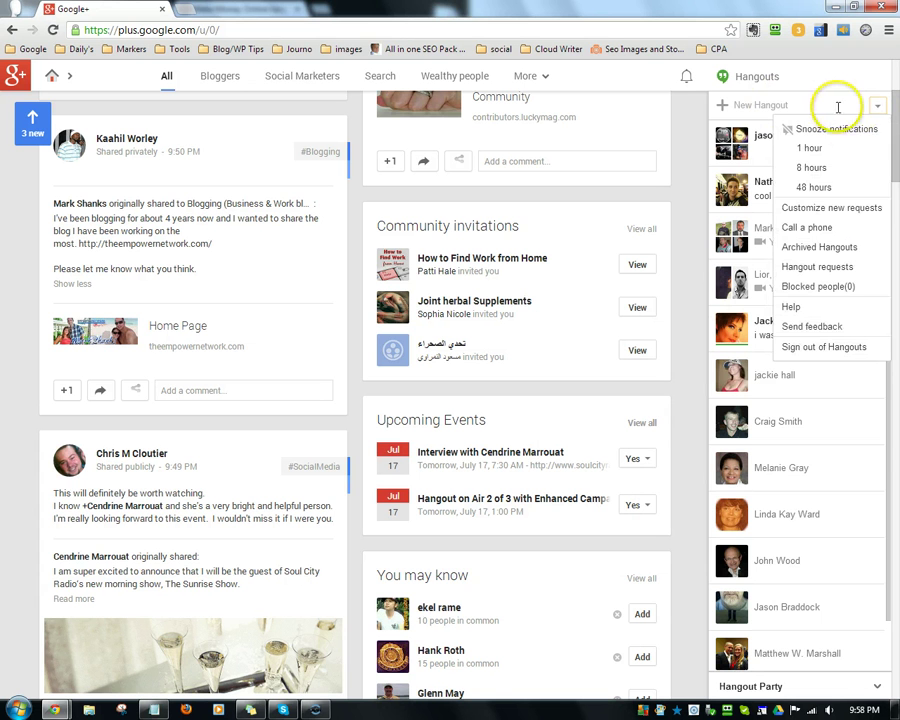
click(821, 350)
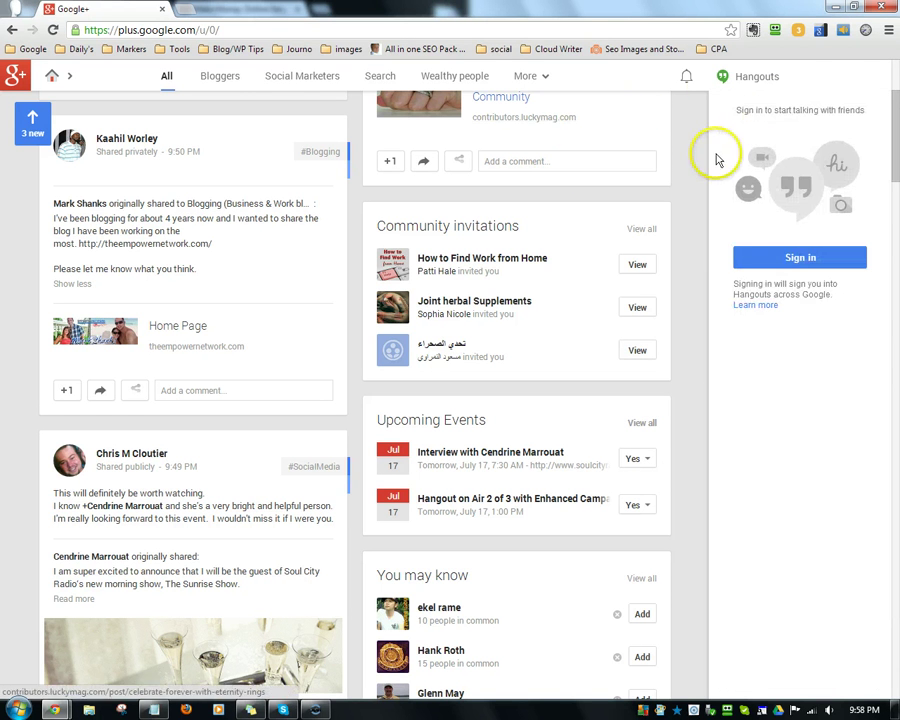
- Open the Google+ Events page from the home stream
scroll(683, 206, up, 4)
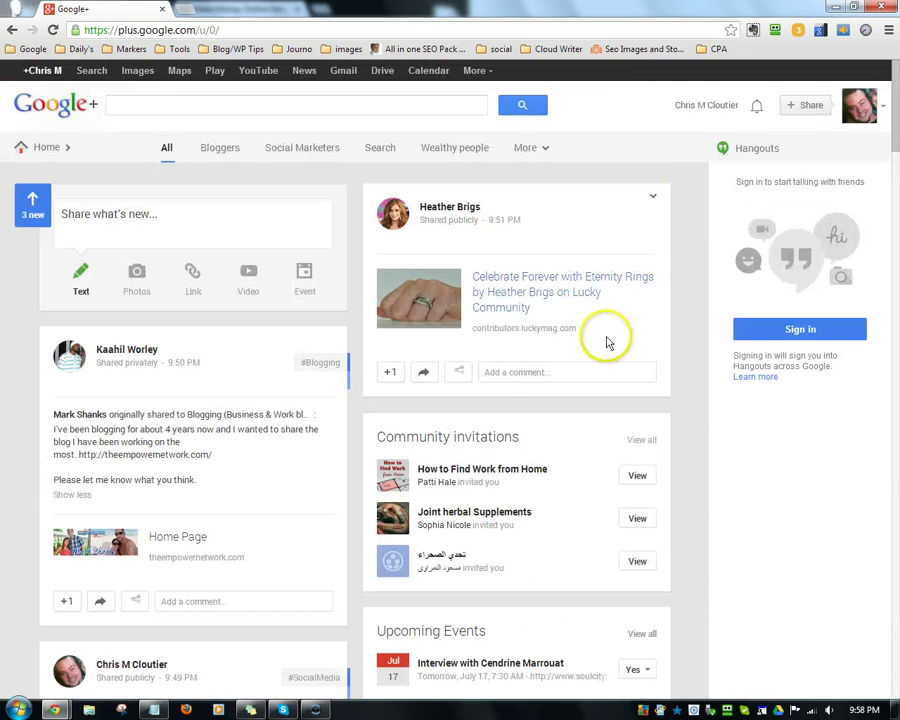
scroll(603, 340, down, 6)
scroll(622, 332, down, 1)
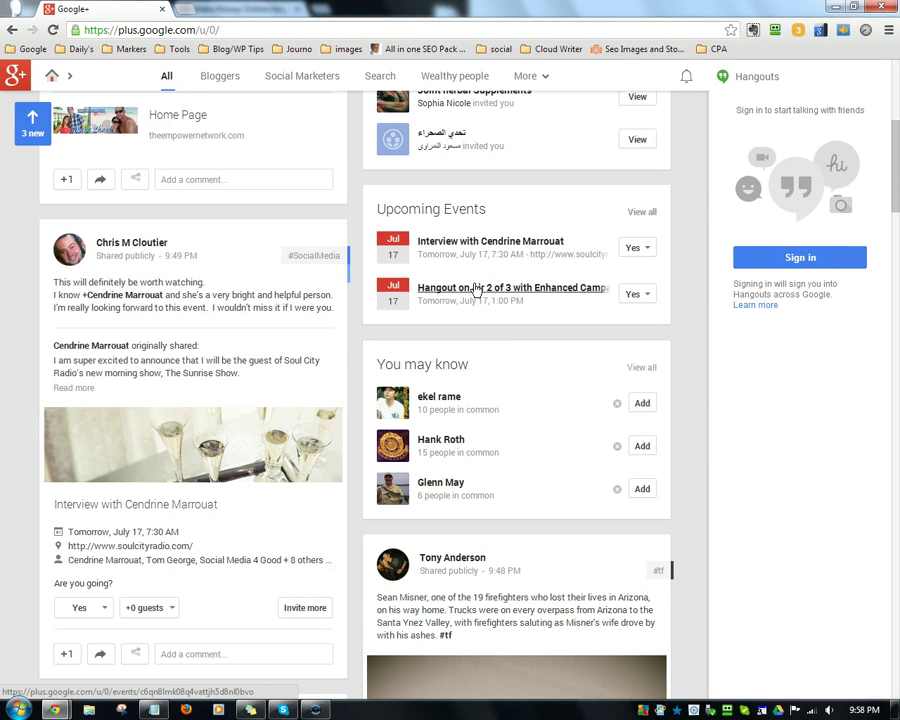
mouse_move(40, 78)
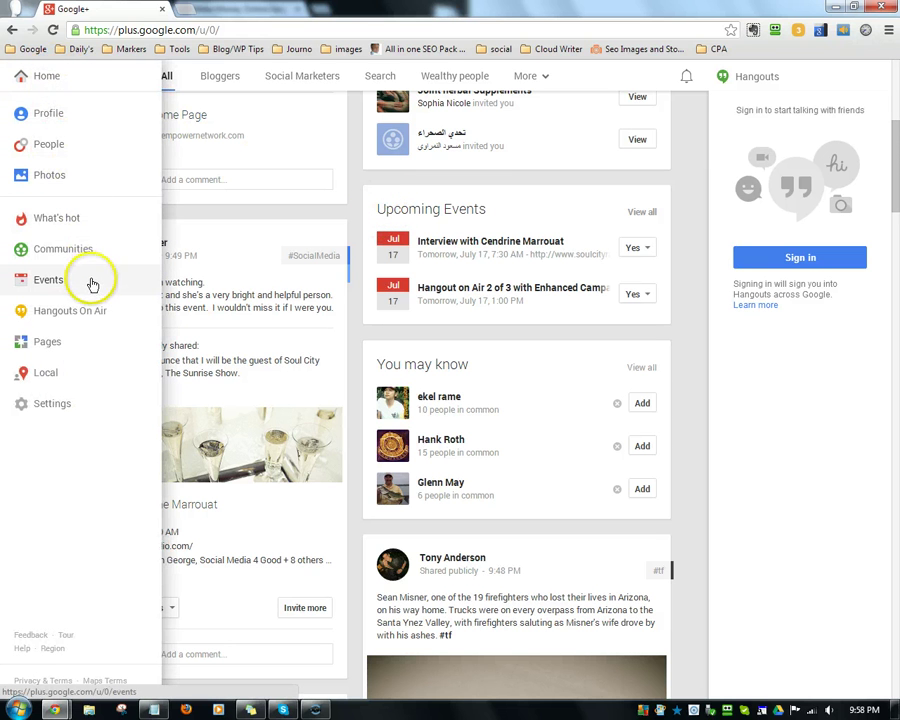
scroll(92, 287, down, 4)
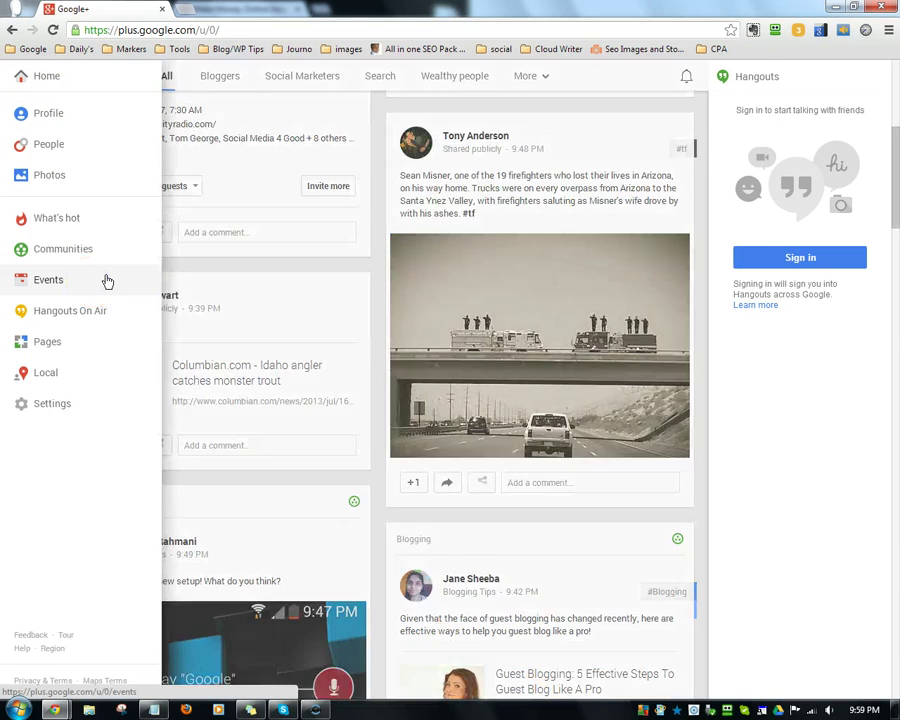
click(106, 281)
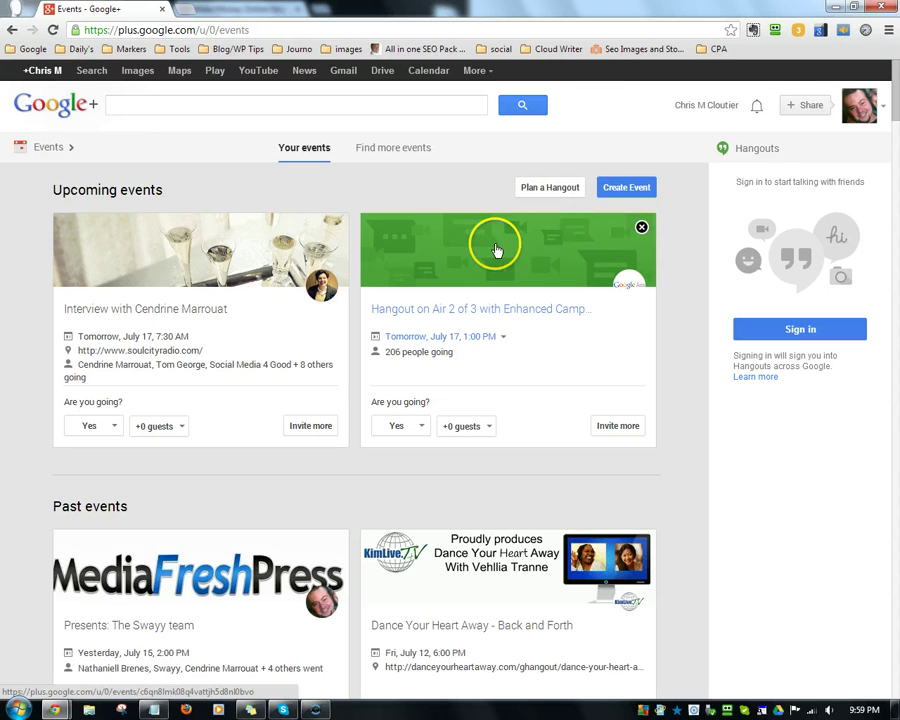
- Start creating a new event and title it "Test"
click(620, 189)
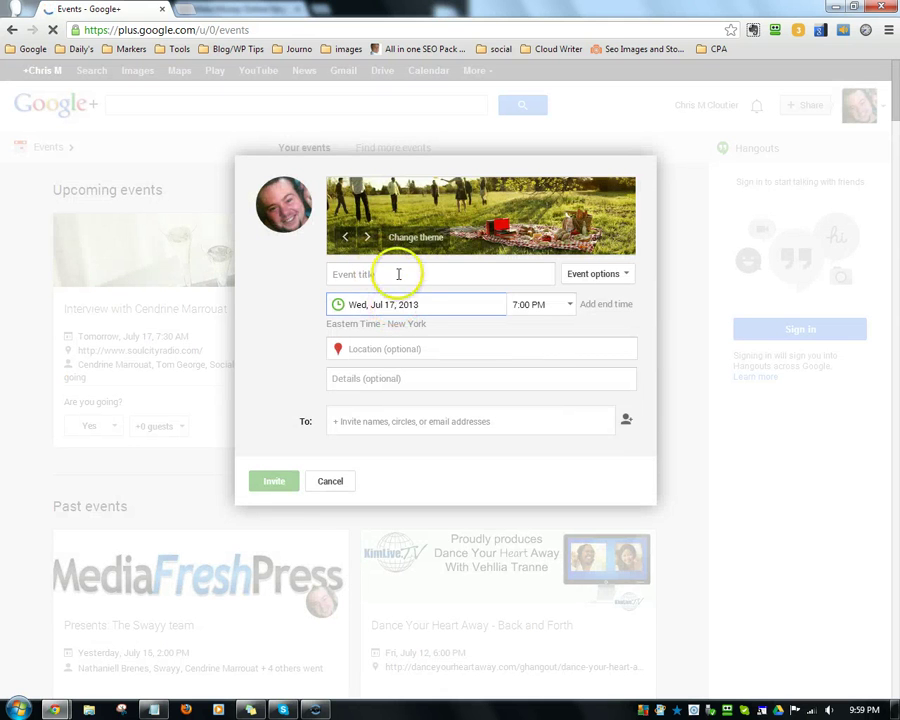
click(382, 274)
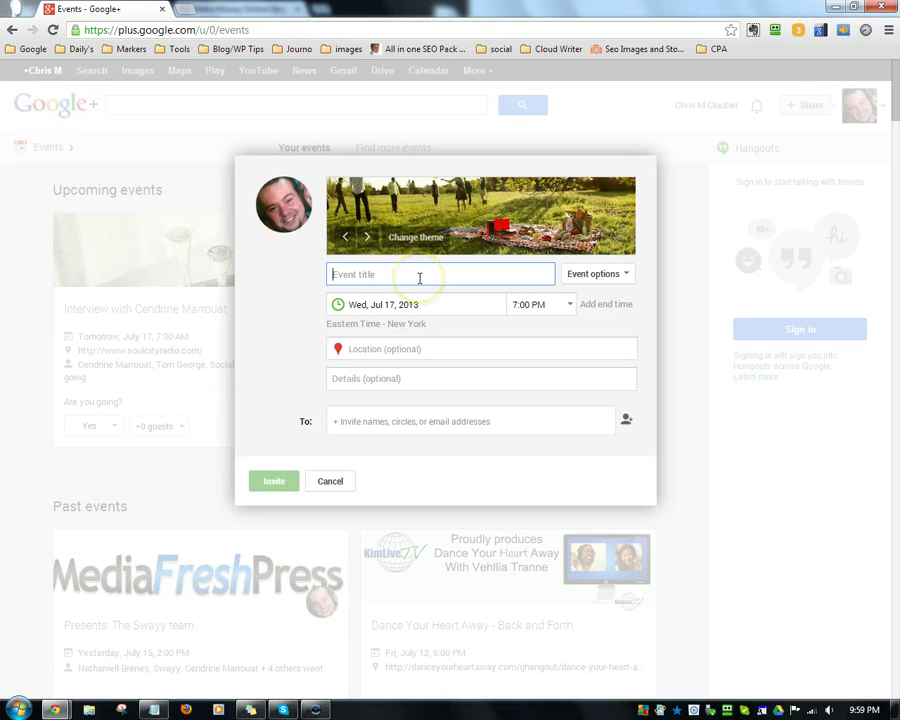
text(Test)
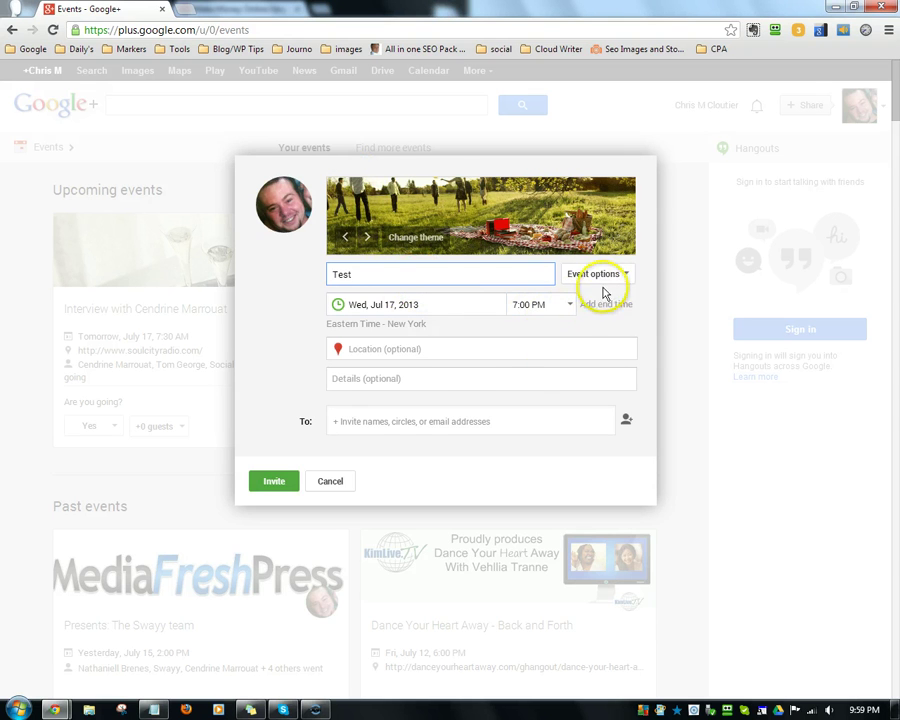
- Add the B2C circle as the event's invitees and send the invitation
click(532, 421)
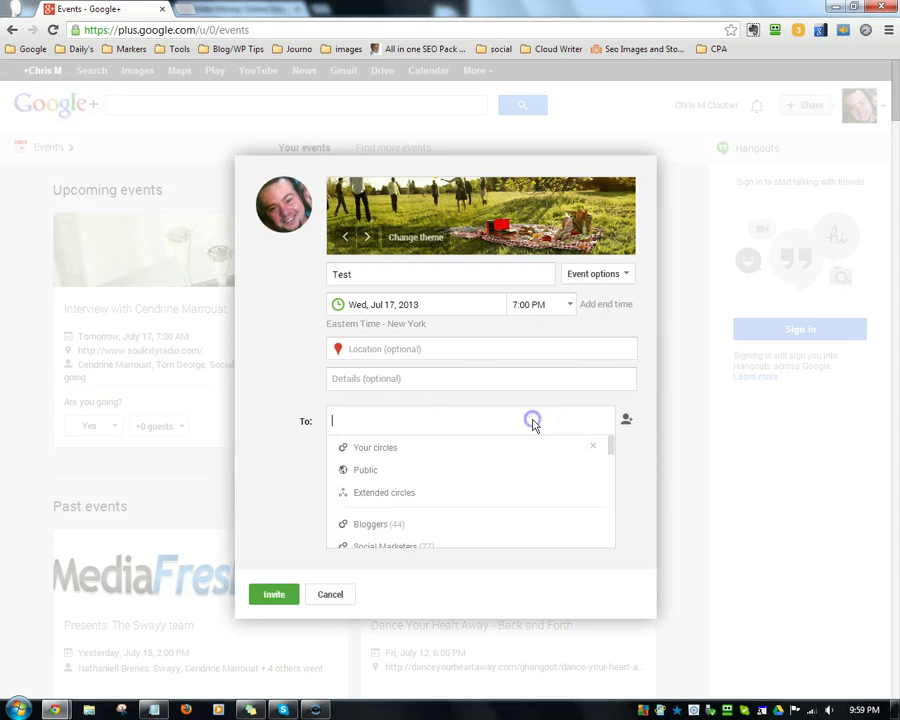
scroll(448, 480, down, 5)
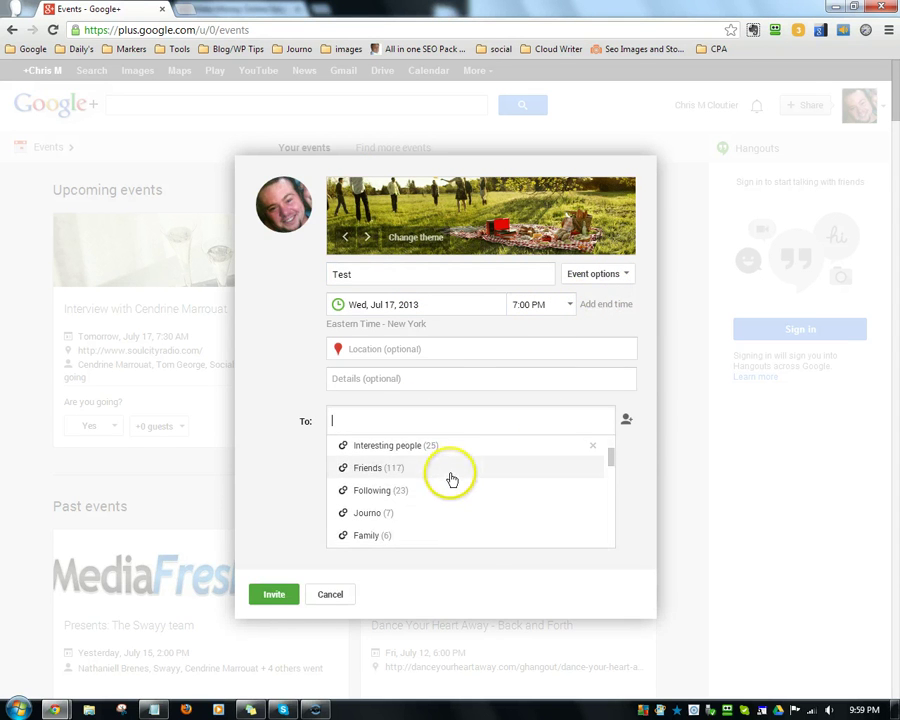
scroll(470, 490, down, 8)
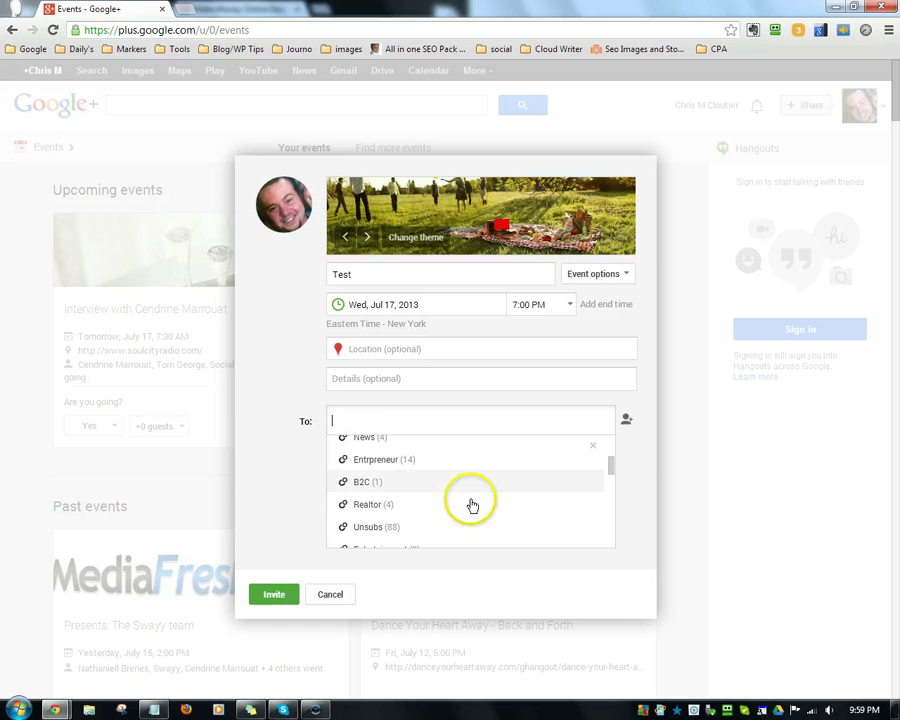
click(362, 481)
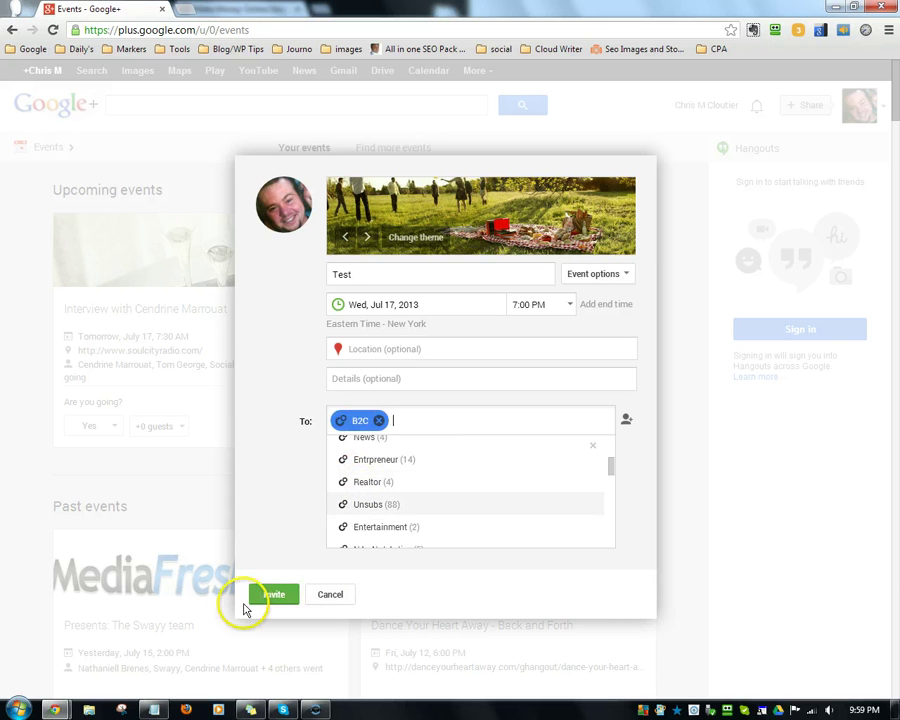
click(275, 598)
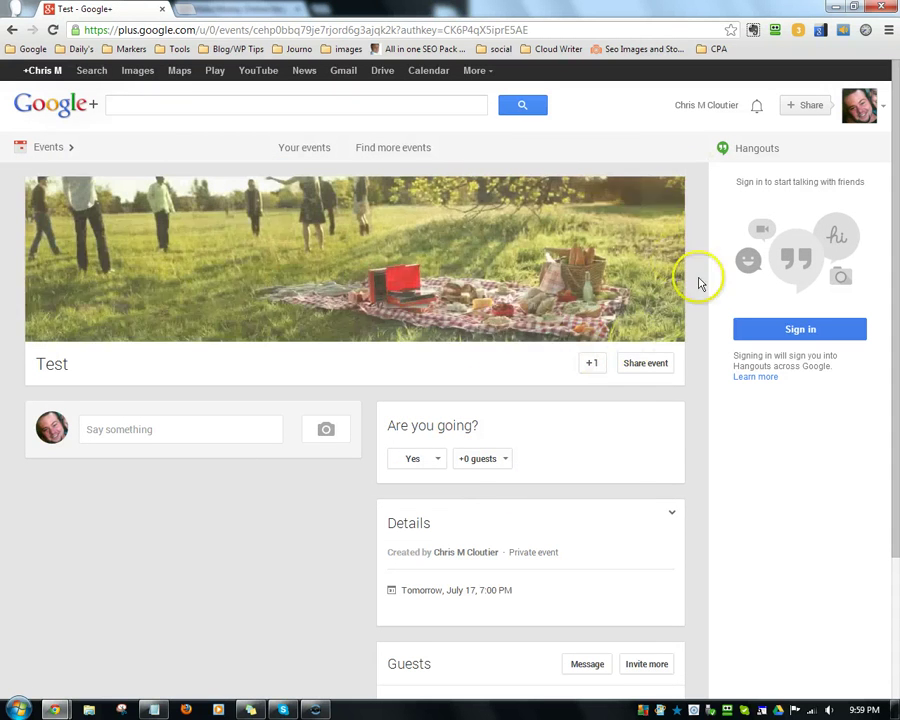
- Go to the Hangouts On Air page and start a new Hangout On Air
scroll(638, 488, down, 1)
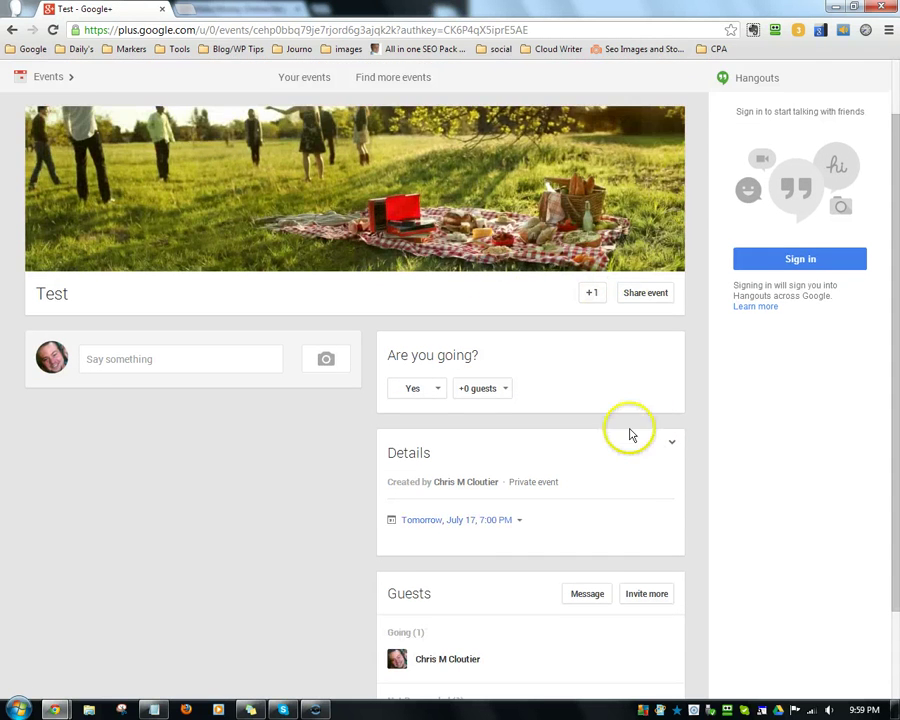
scroll(629, 432, up, 1)
mouse_move(32, 152)
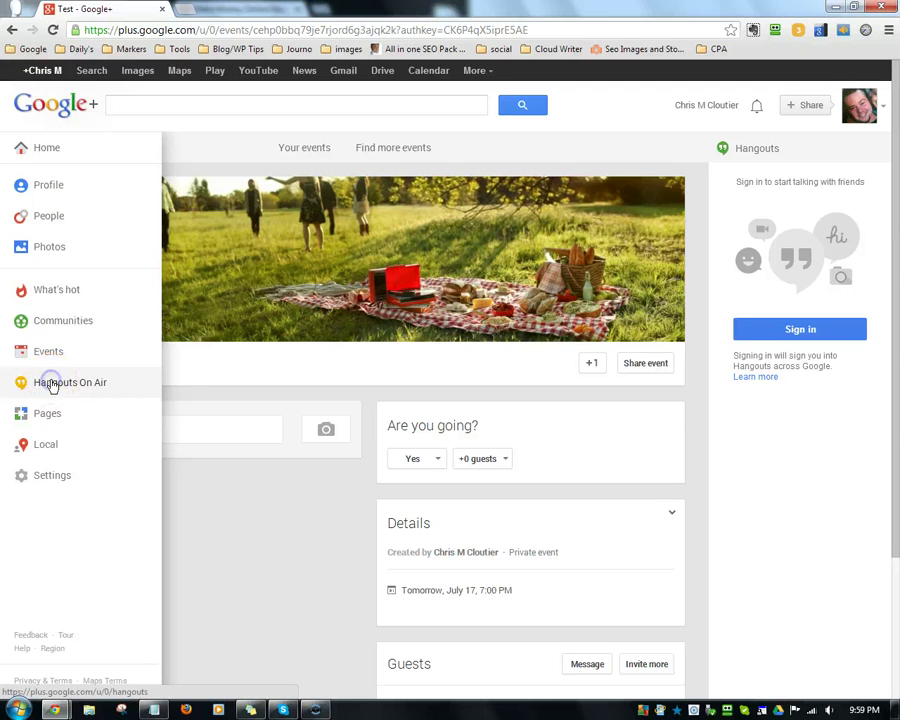
click(53, 384)
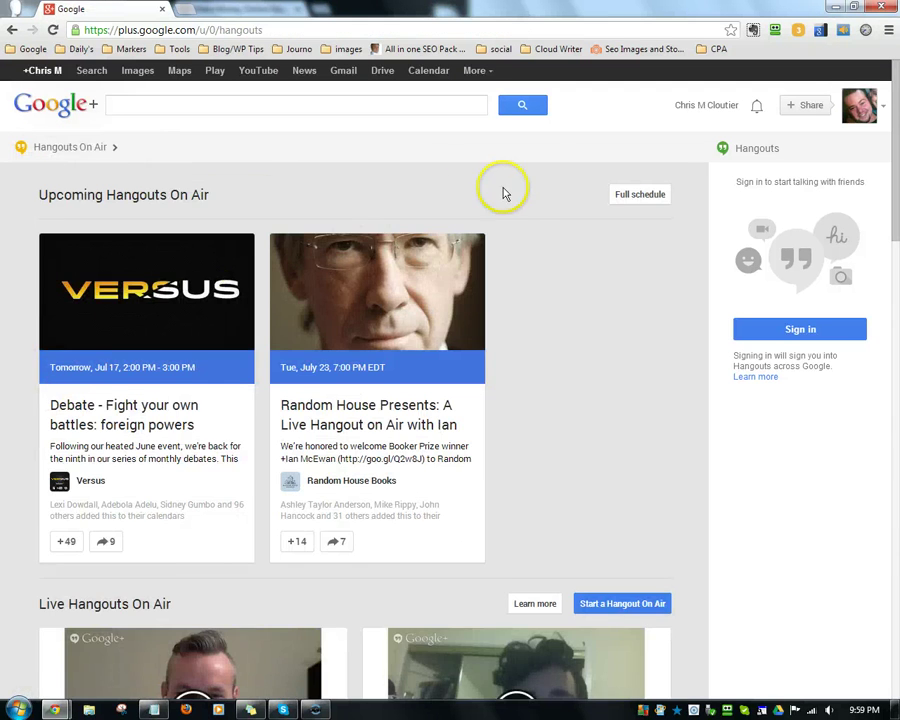
scroll(556, 407, down, 1)
scroll(556, 407, down, 1)
click(632, 457)
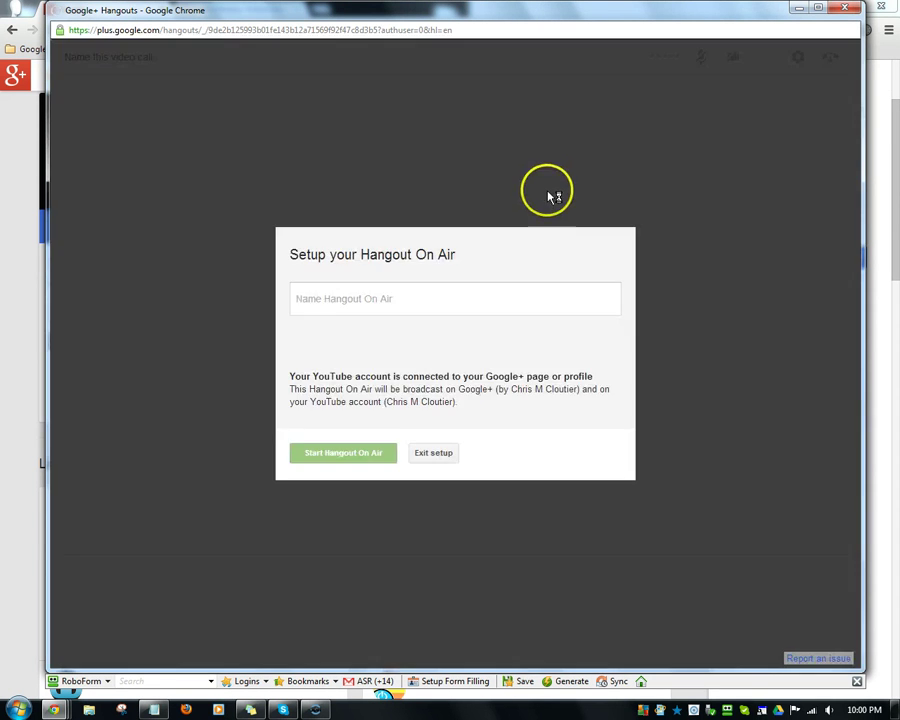
- Name the Hangout On Air "Test" and add one contact from the B2C circle as an invitee
click(426, 290)
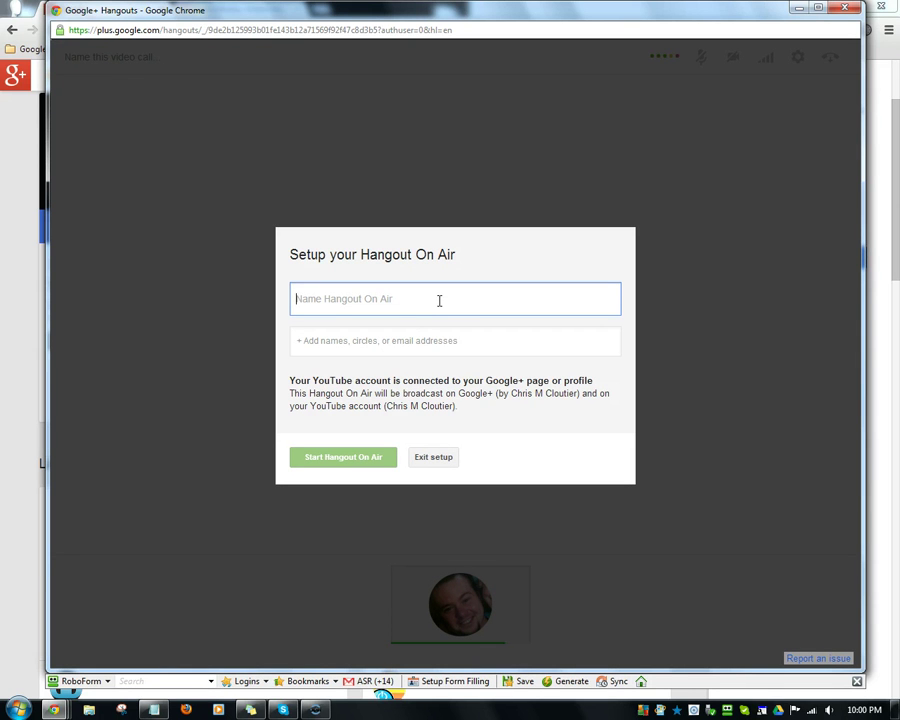
text(Test)
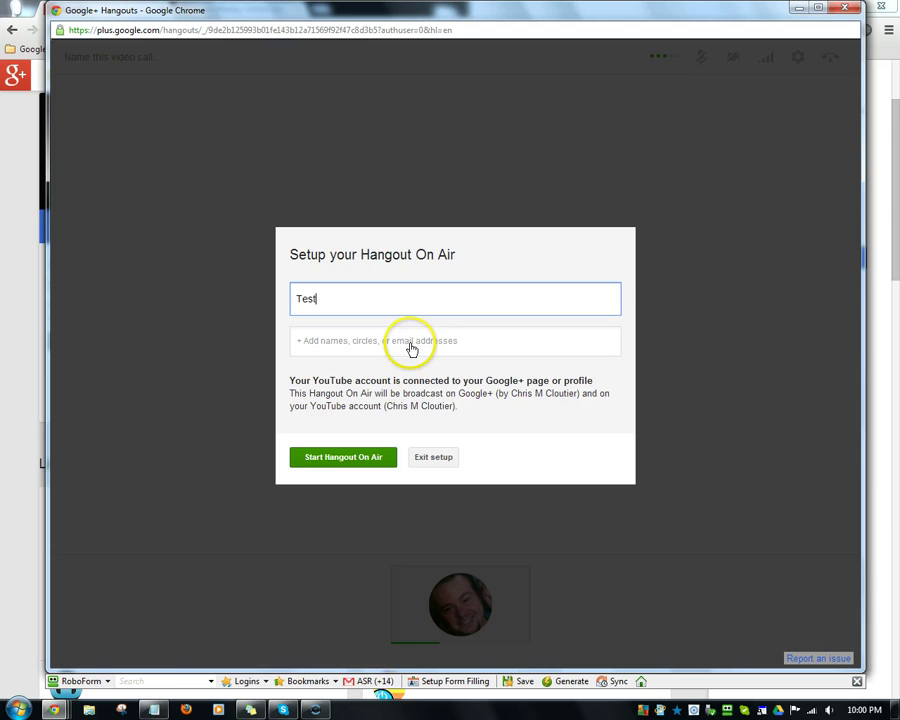
click(355, 346)
scroll(376, 378, down, 4)
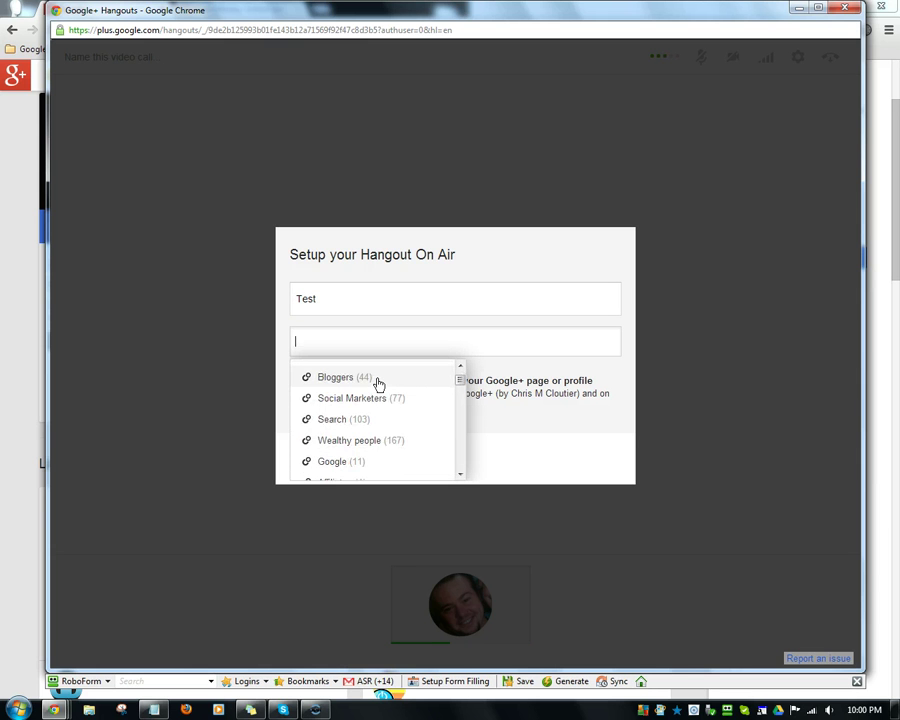
scroll(378, 376, up, 4)
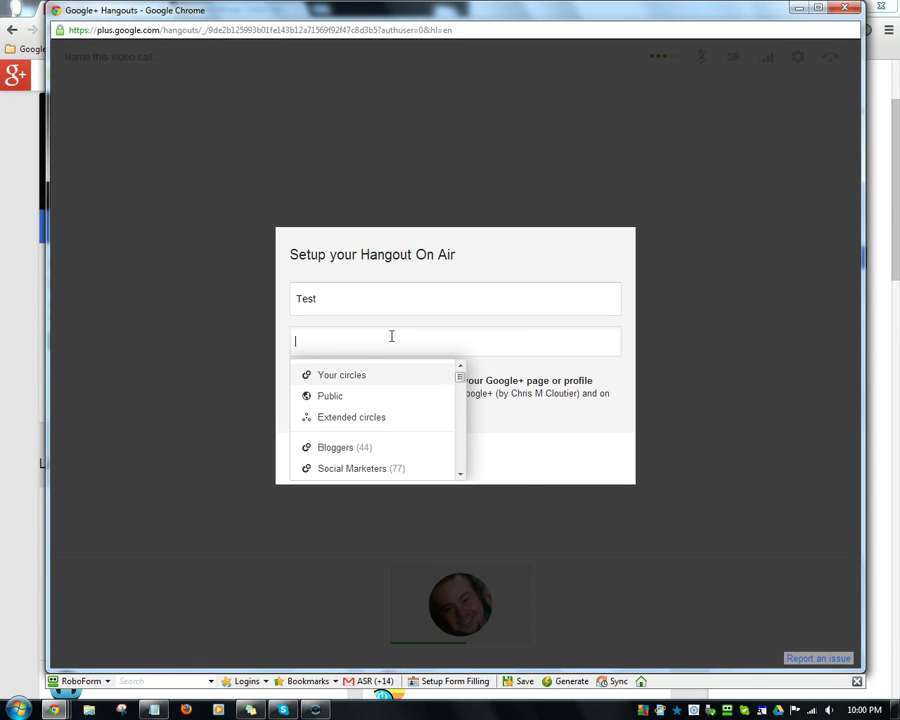
text(+)
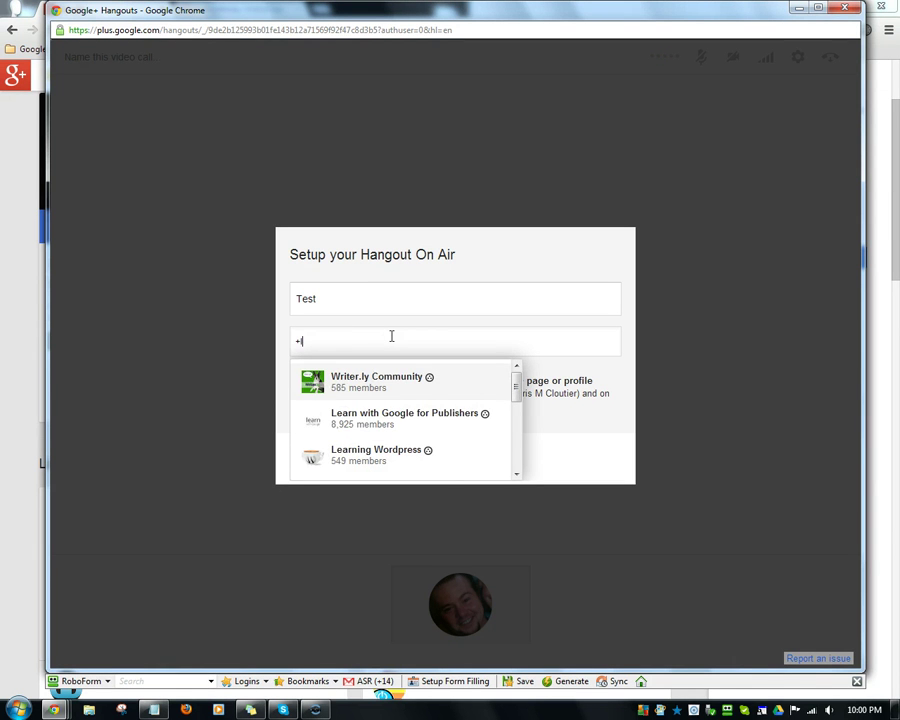
text(langd)
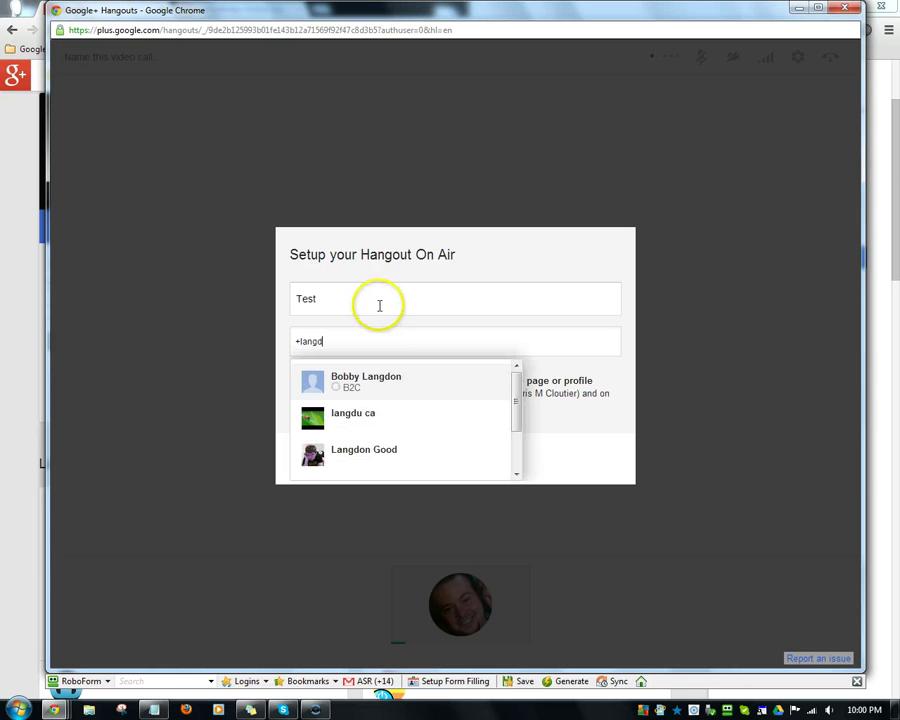
click(338, 382)
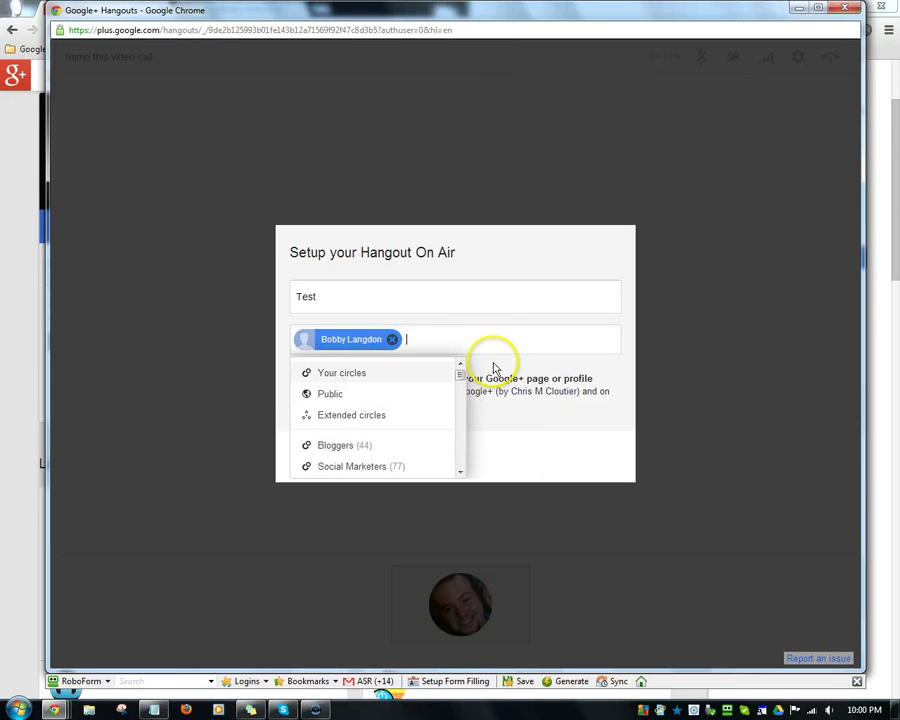
click(621, 415)
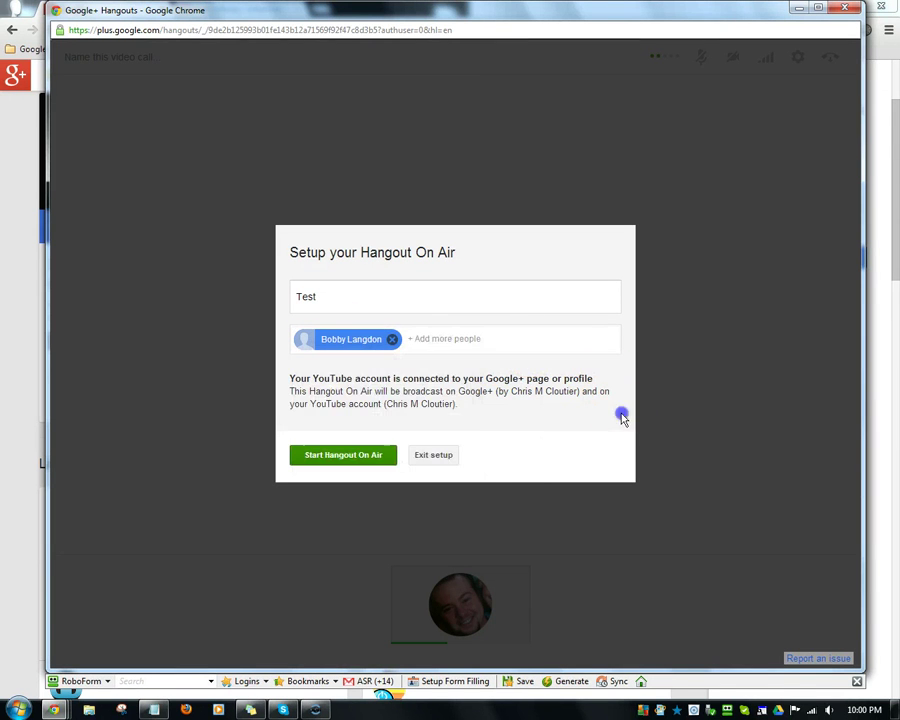
- Launch the Hangout On Air and mute the microphone in the call
click(335, 457)
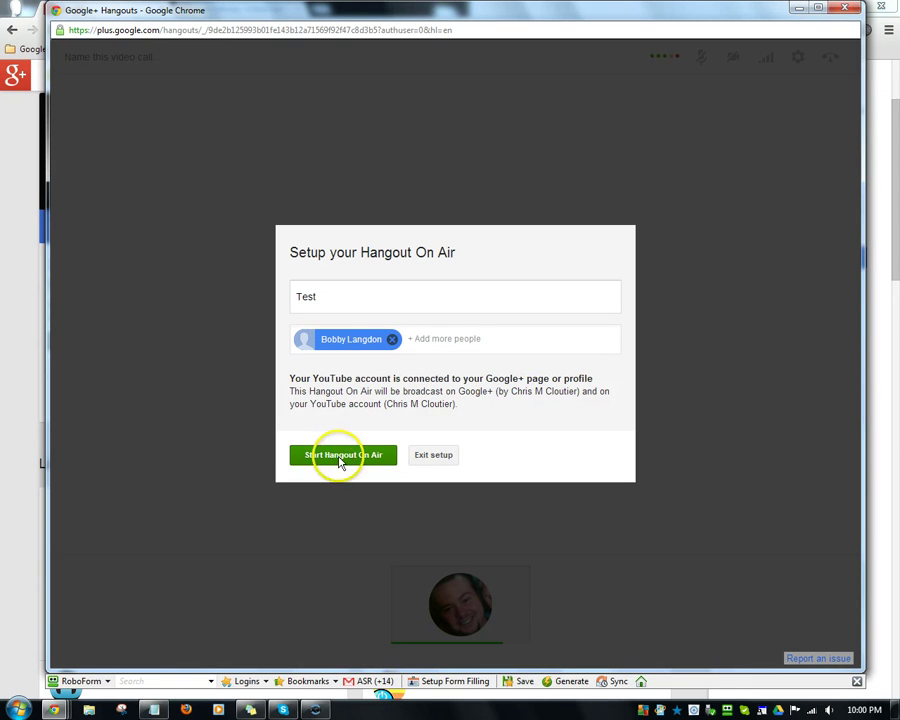
click(344, 457)
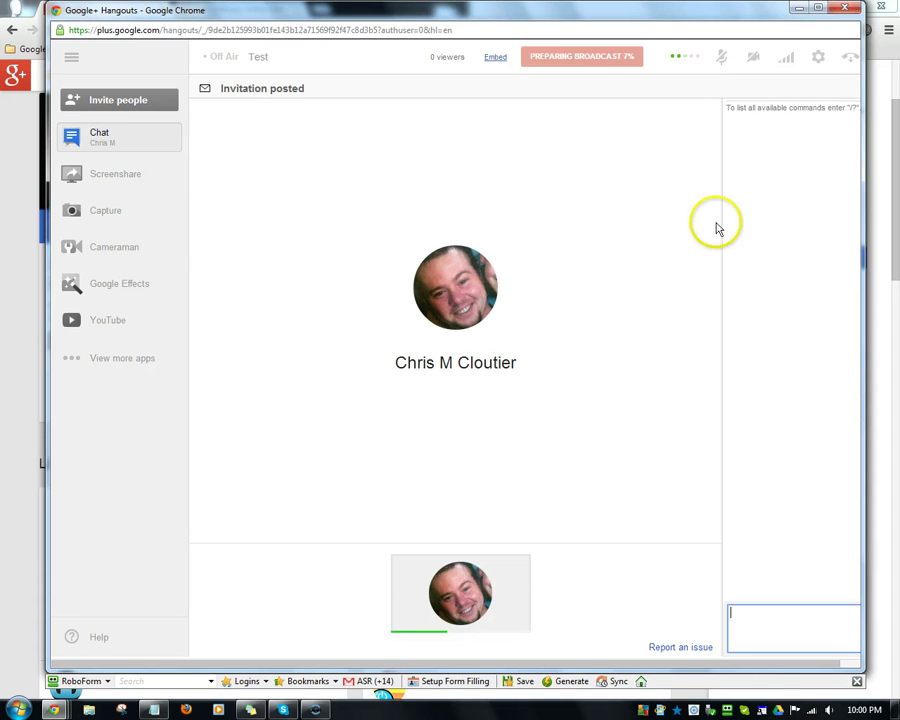
click(721, 58)
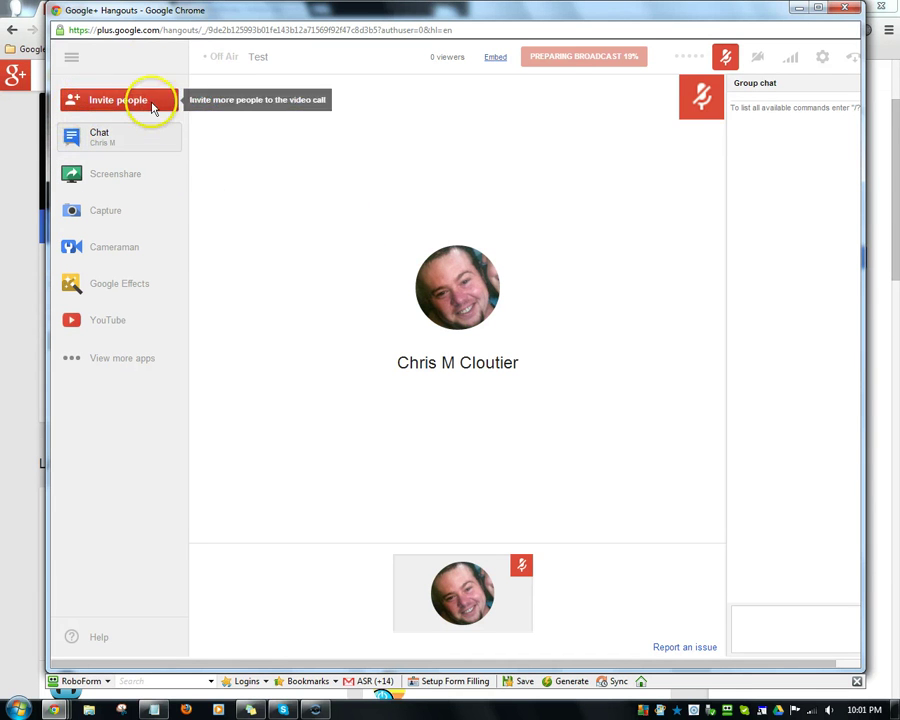
- Search for "+langd" and invite the matching contact from the B2C circle to the video call
click(92, 104)
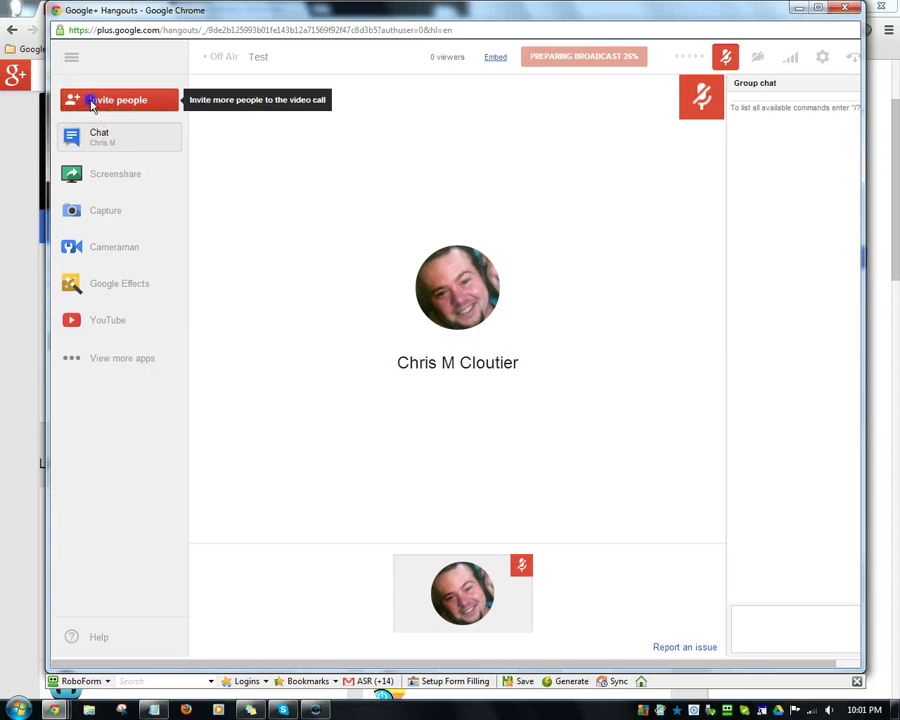
click(339, 334)
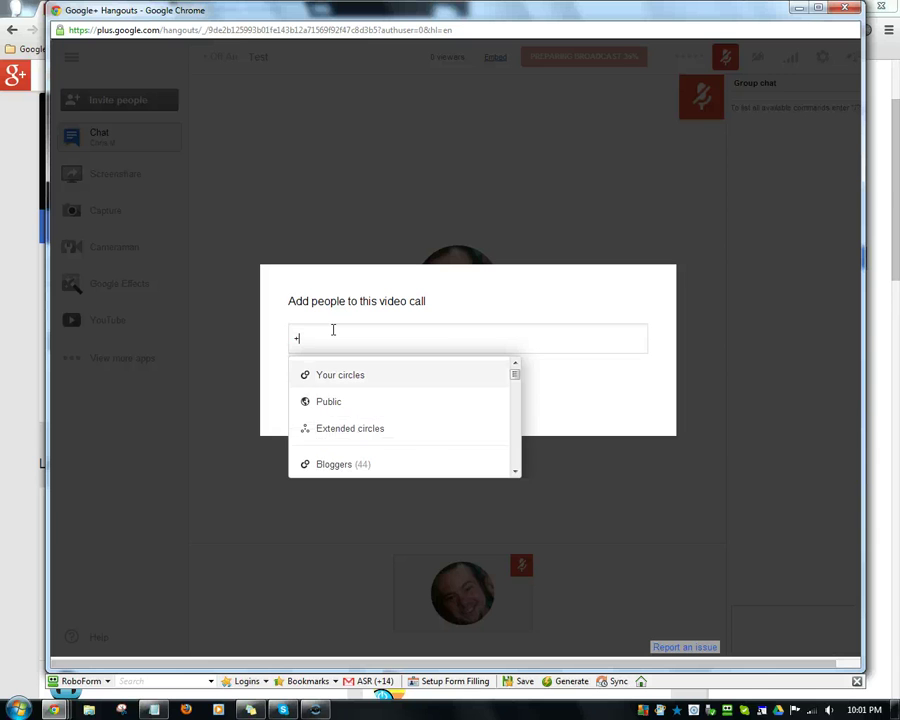
text(+lan)
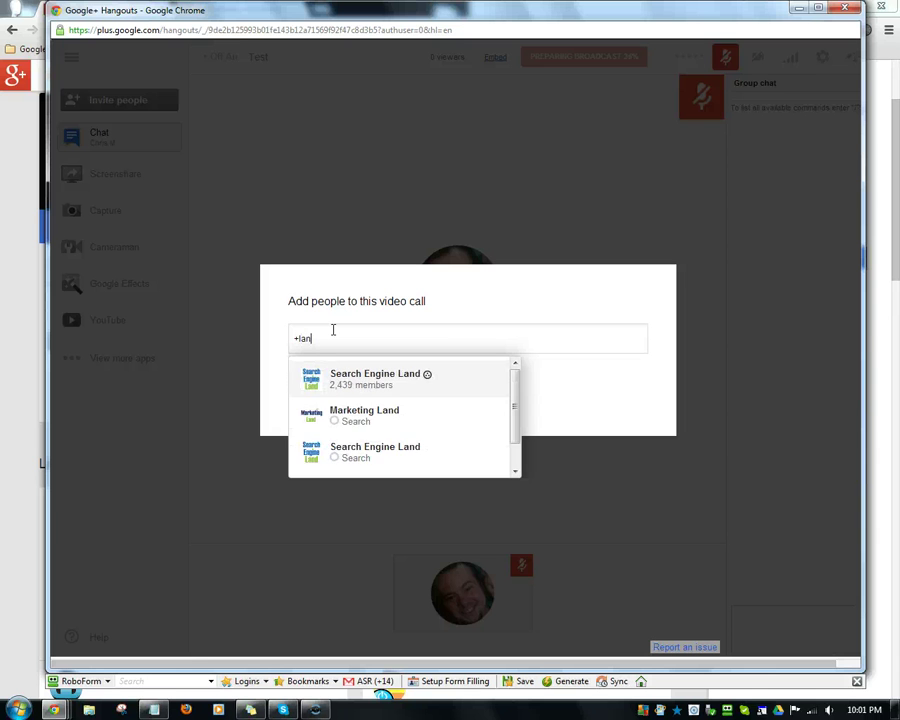
text(gd)
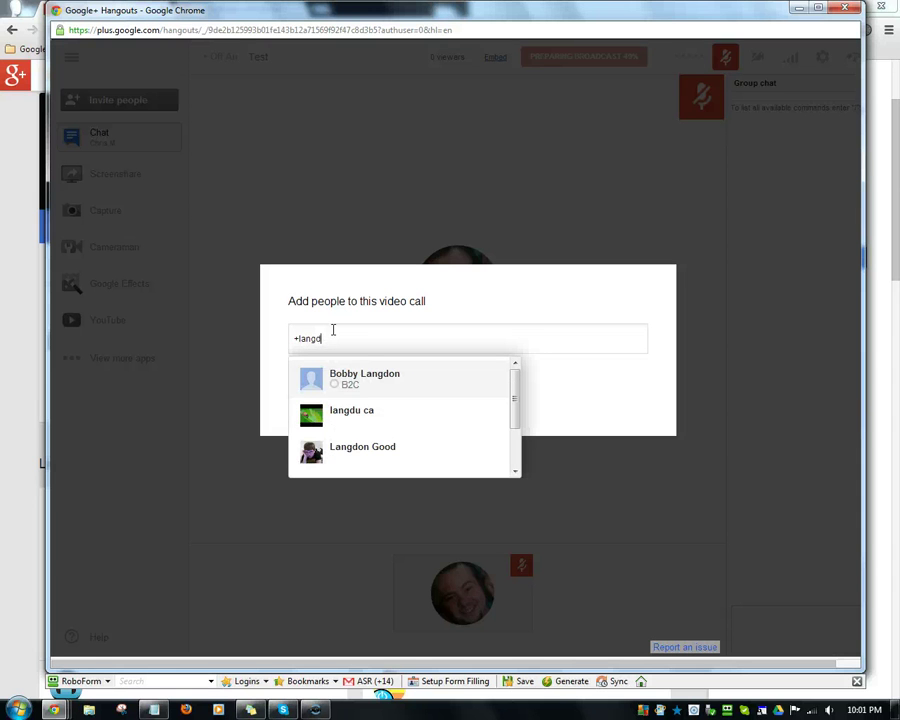
click(329, 337)
click(353, 380)
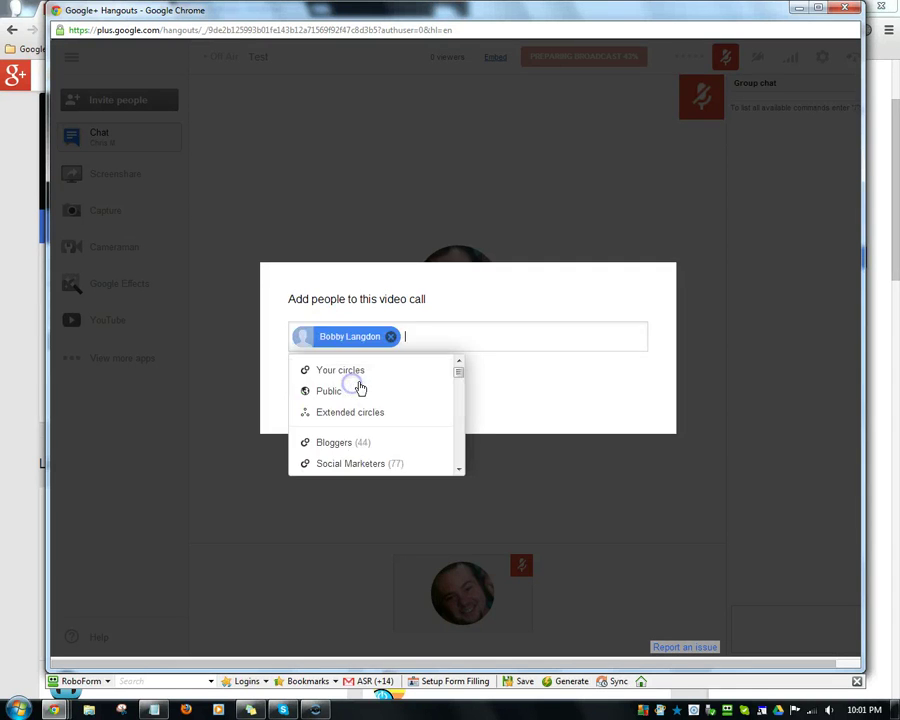
click(496, 382)
click(323, 393)
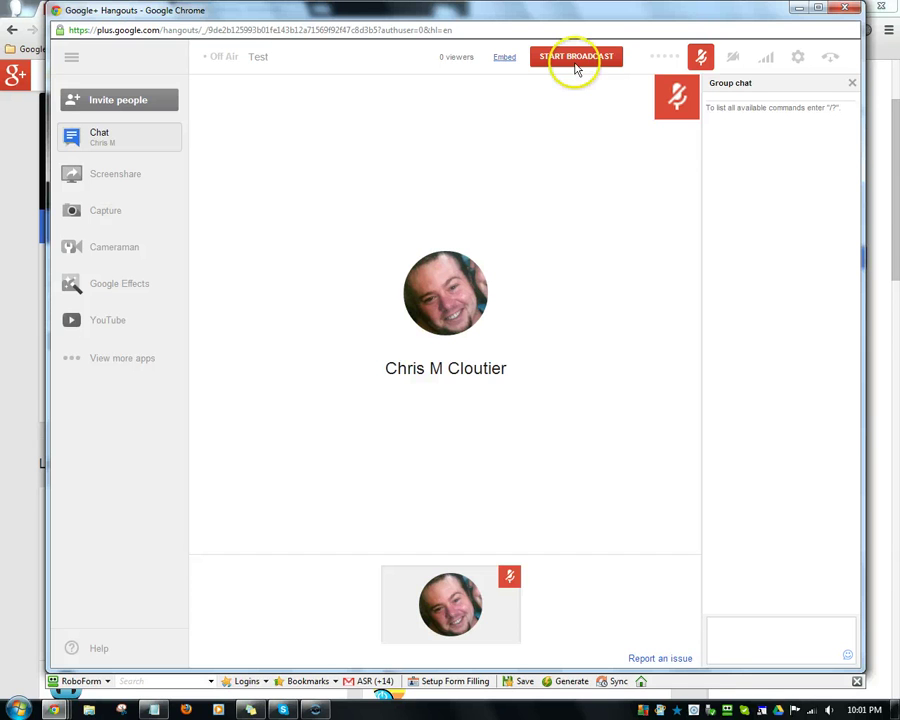
- Start broadcasting the Hangout On Air publicly and copy its YouTube URL from the embed details
click(582, 62)
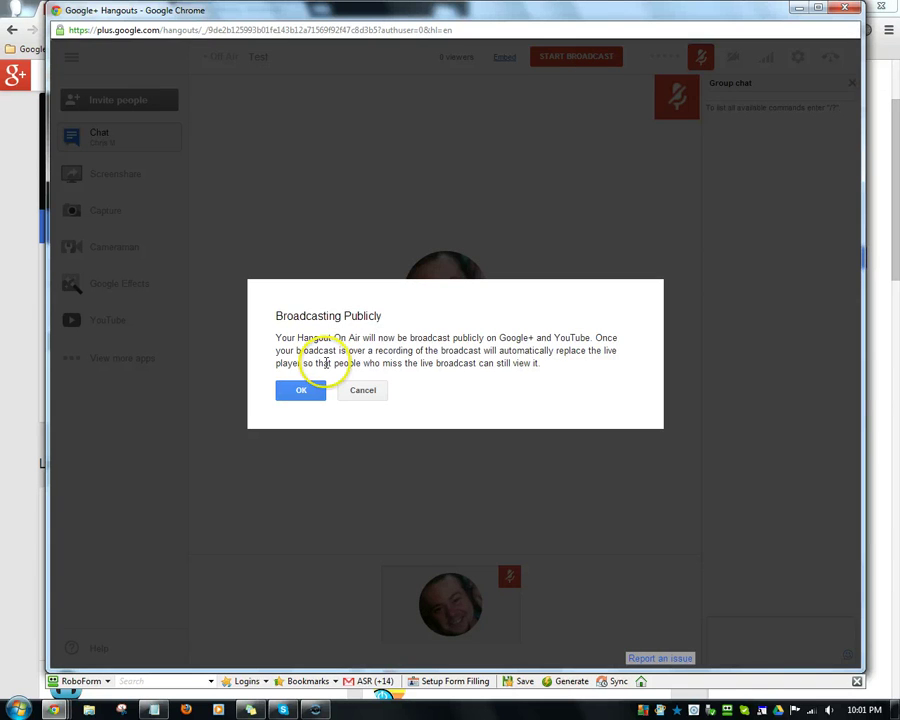
click(303, 391)
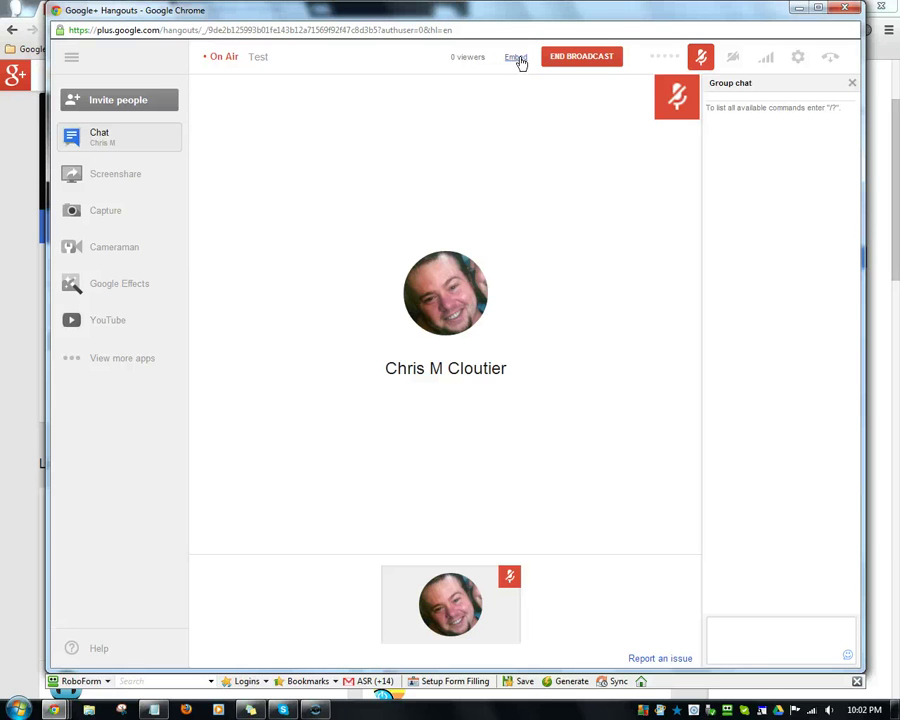
click(518, 60)
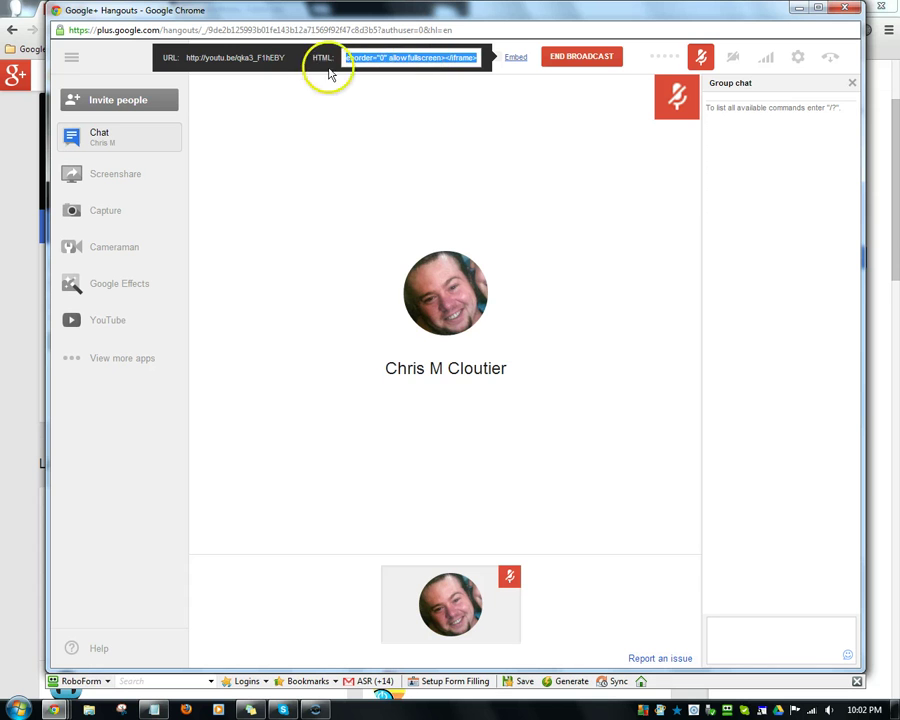
click(295, 58)
drag(295, 58, 185, 58)
key(ctrl+c)
click(266, 56)
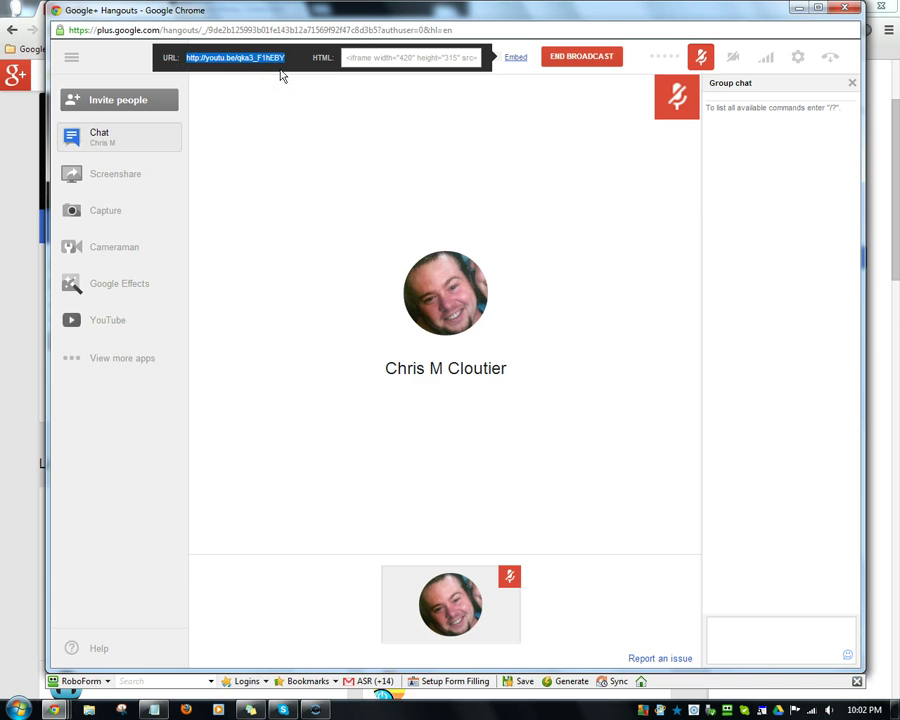
drag(275, 57, 222, 68)
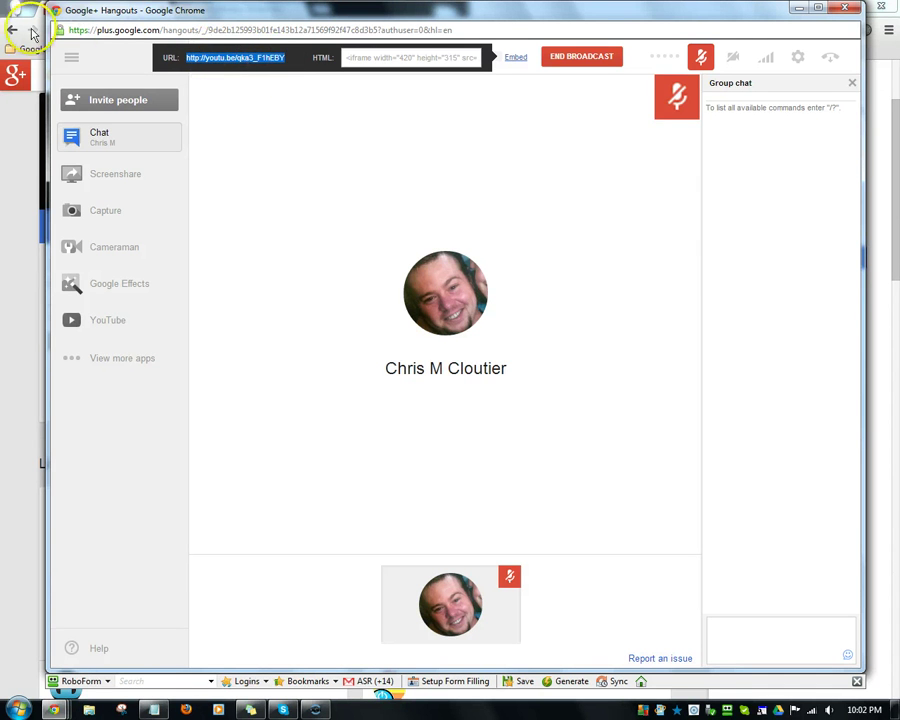
- Return to the main Google+ window, go to Events and open the upcoming "Test" event
click(12, 143)
mouse_move(44, 76)
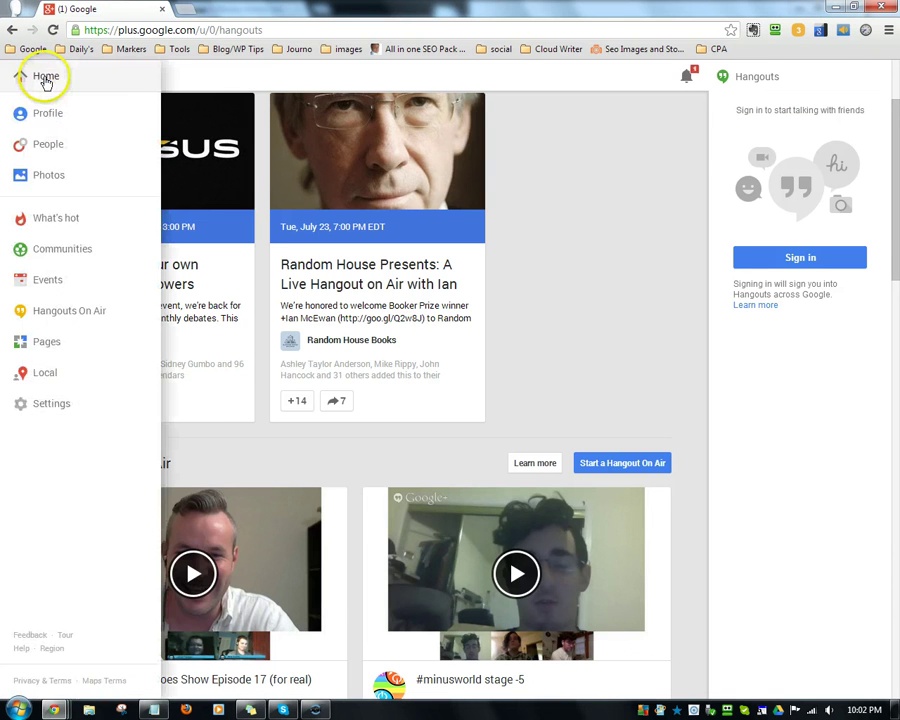
click(66, 281)
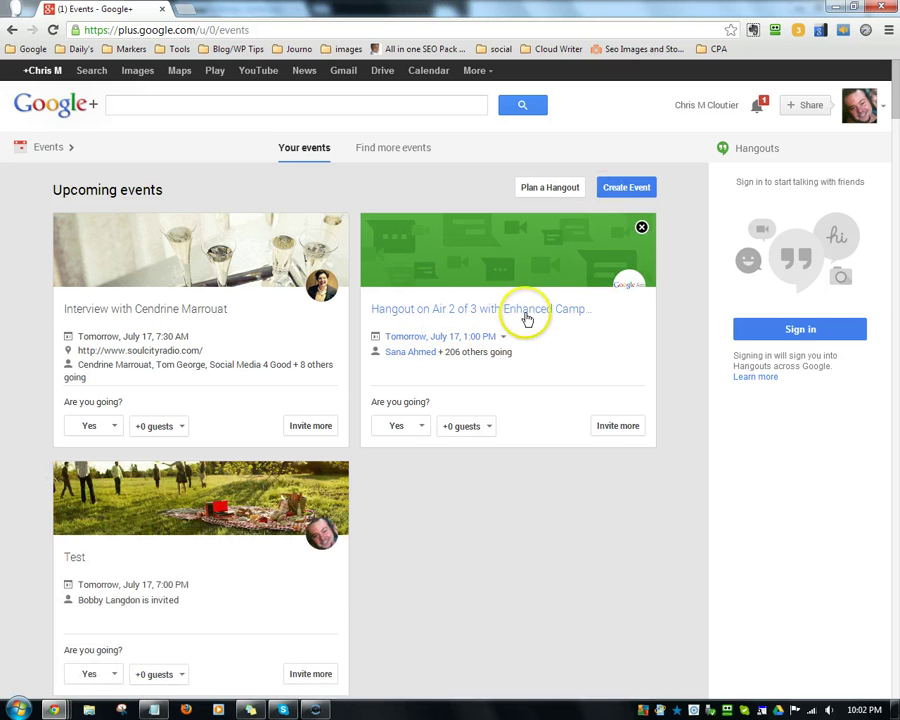
scroll(453, 352, down, 1)
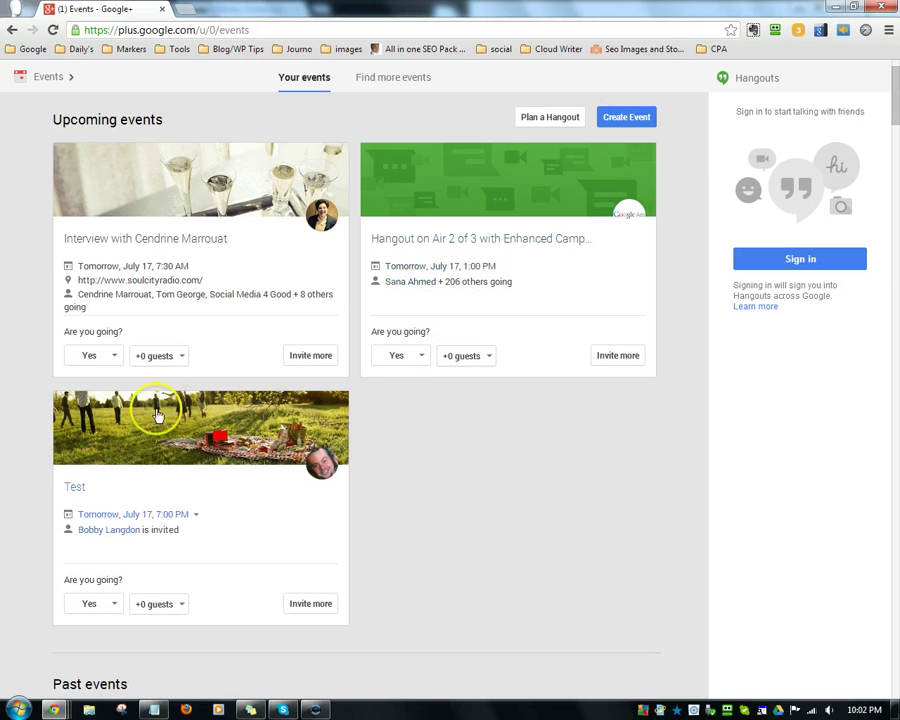
click(185, 432)
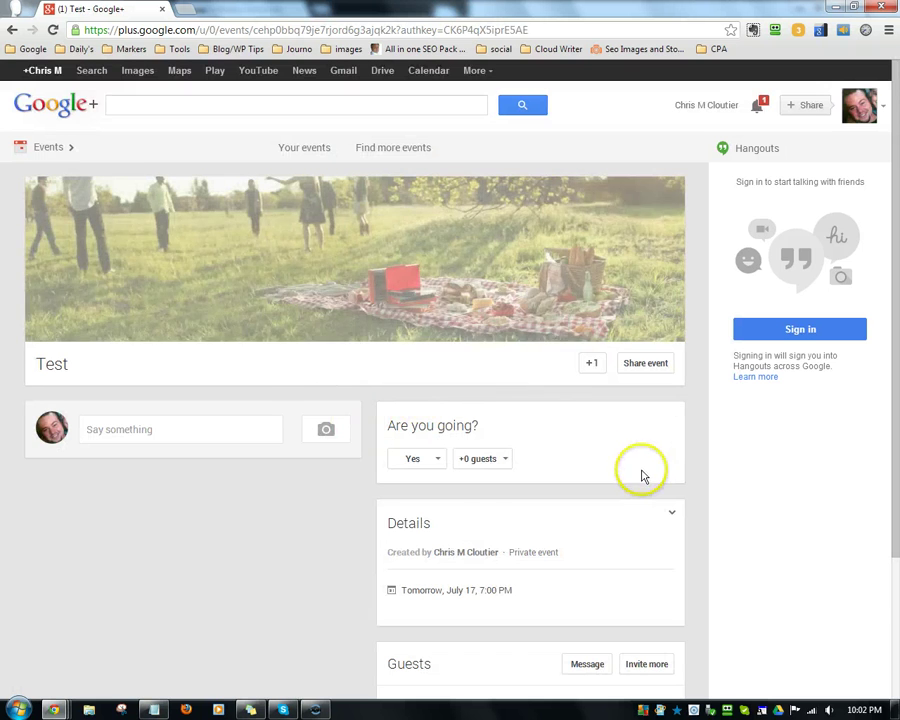
- Open the Test event for editing and enable the advanced event option "Show more options"
scroll(510, 502, down, 1)
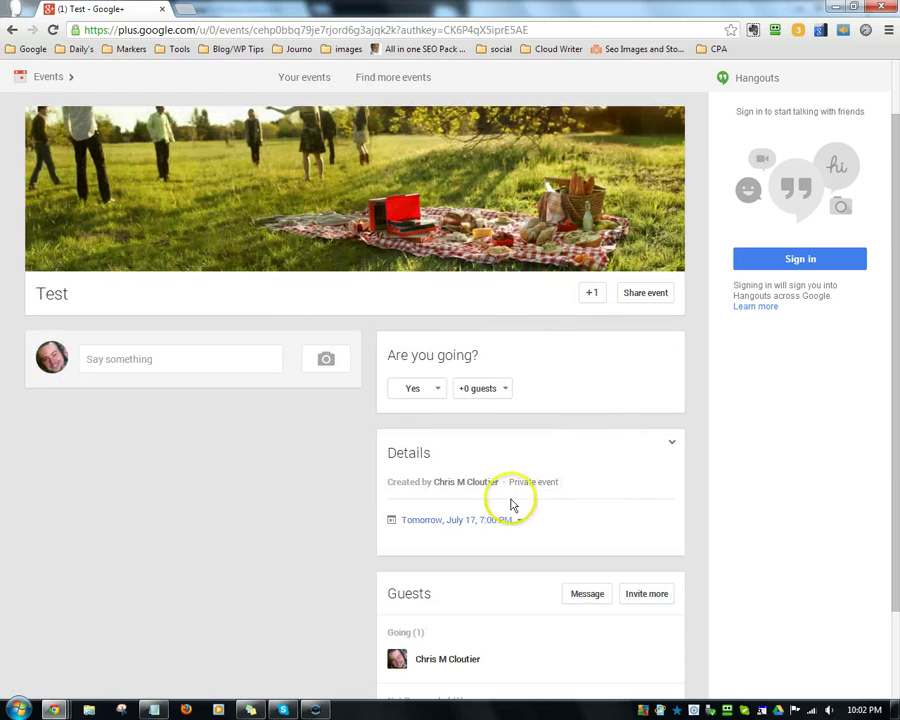
click(672, 446)
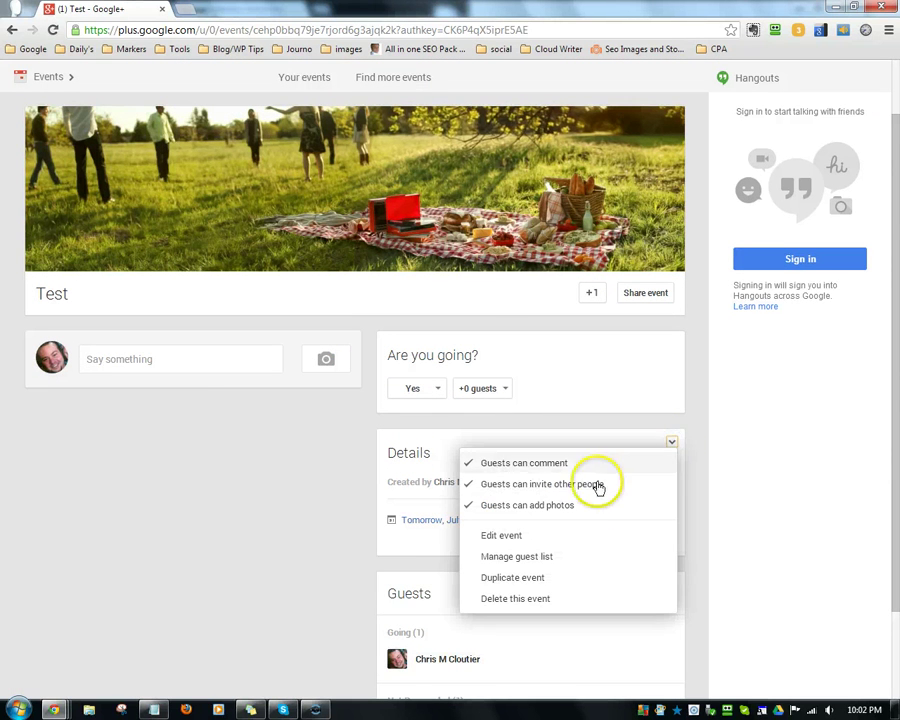
click(510, 540)
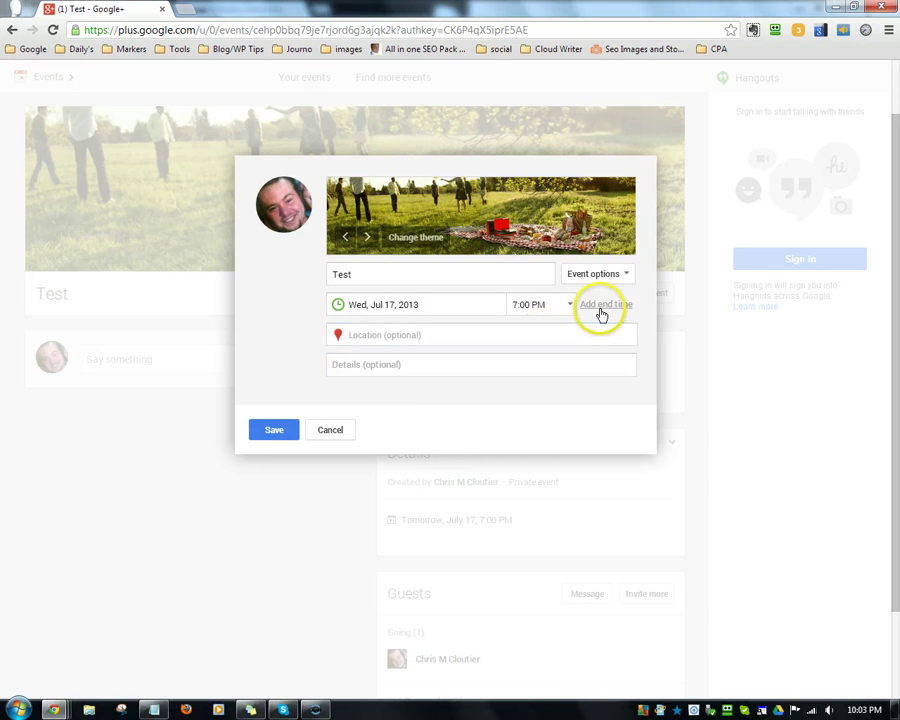
click(627, 280)
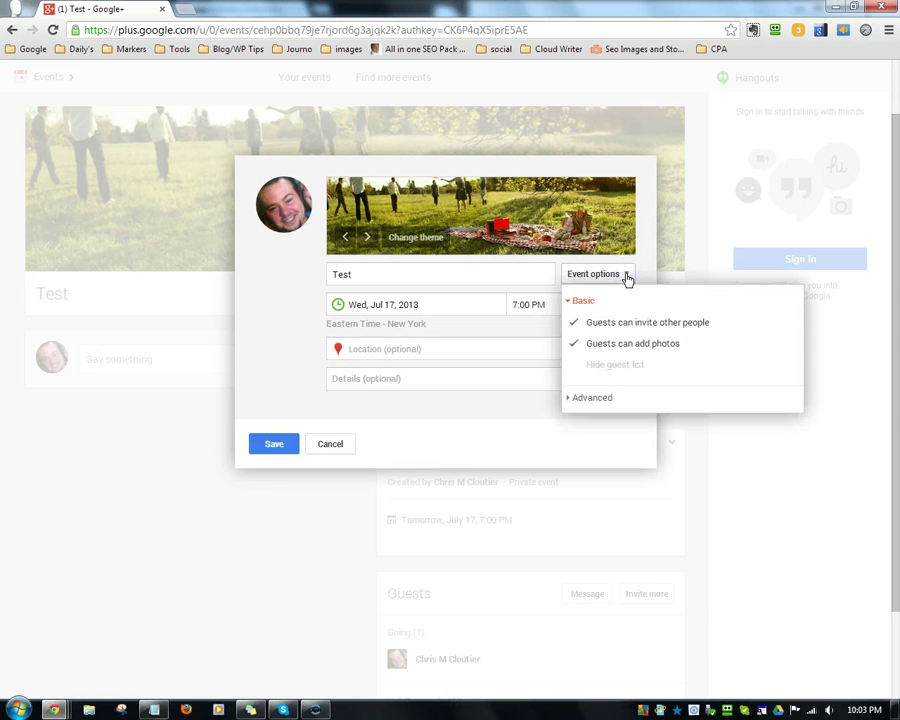
click(592, 398)
click(614, 412)
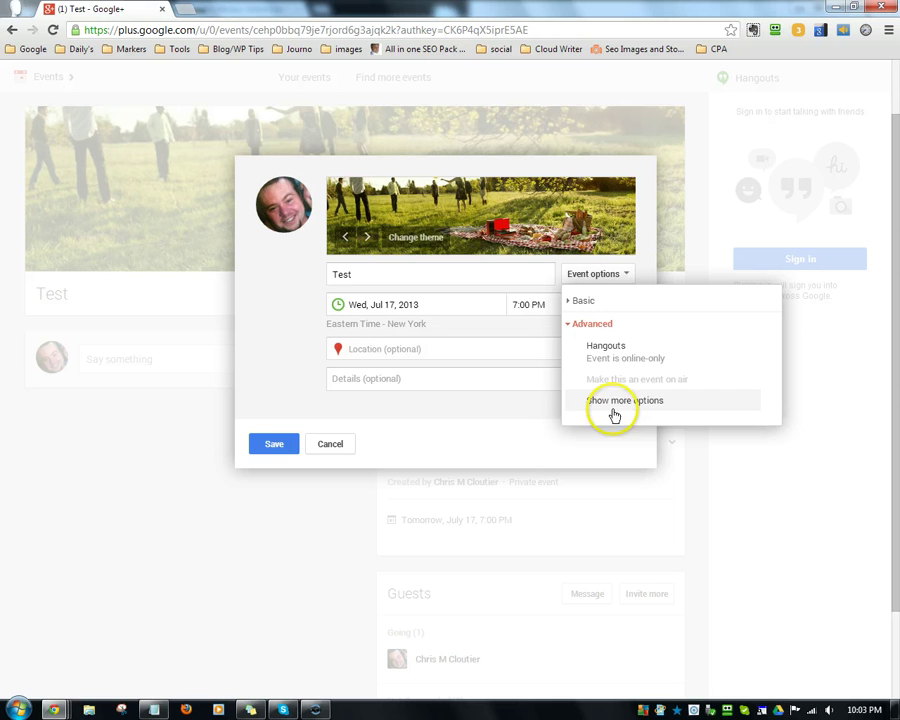
click(596, 406)
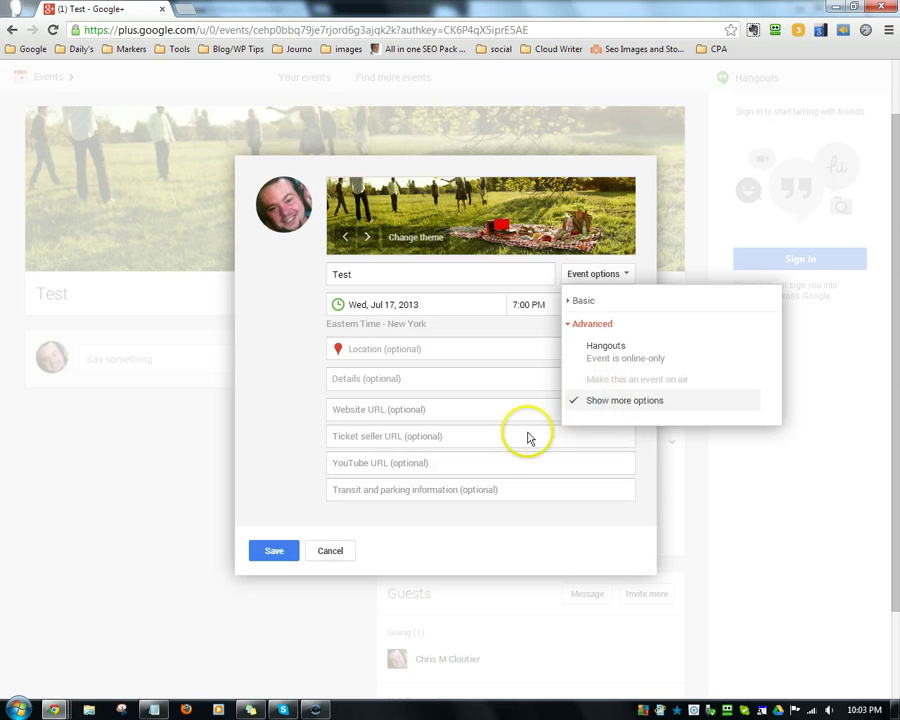
click(344, 463)
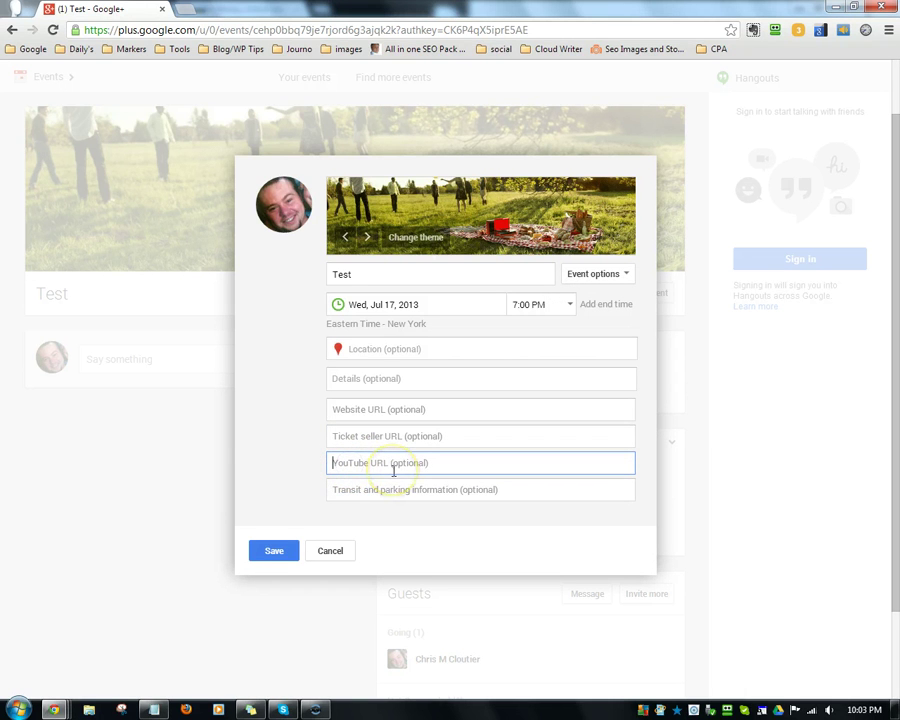
key(ctrl+v)
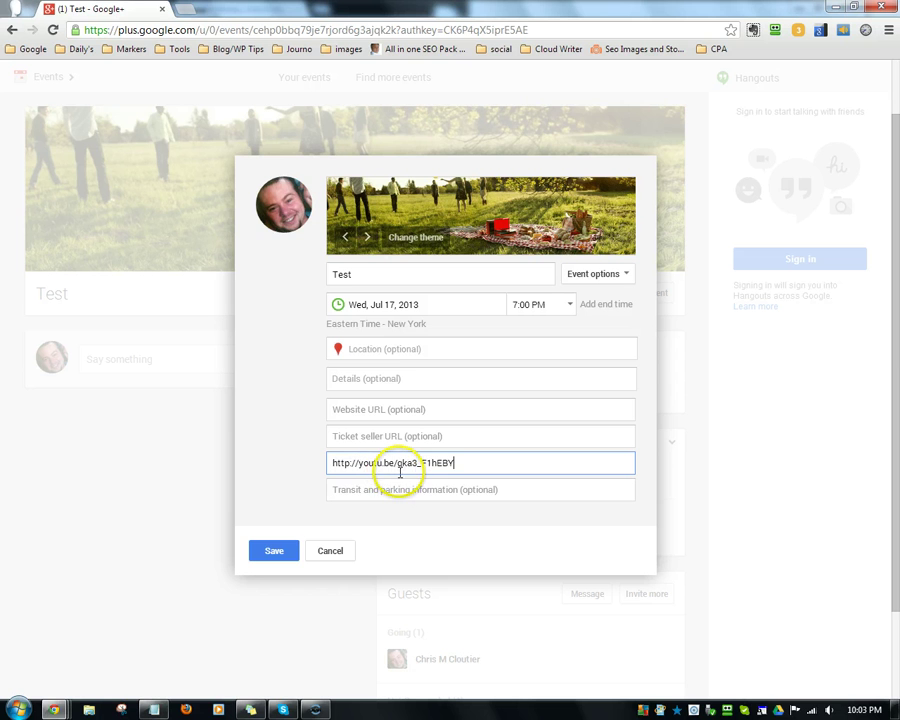
click(277, 563)
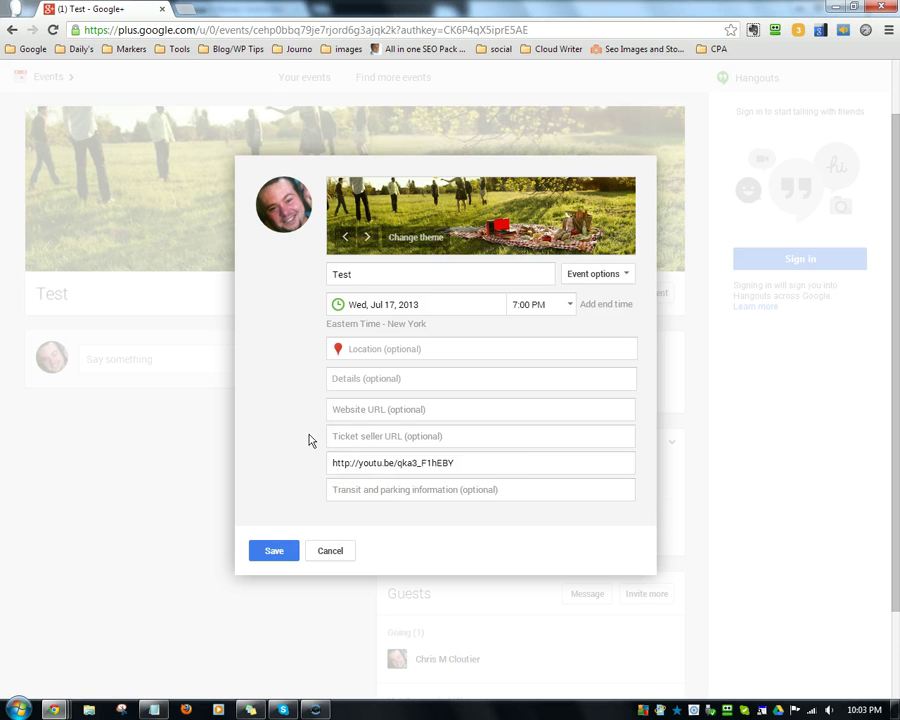
click(472, 462)
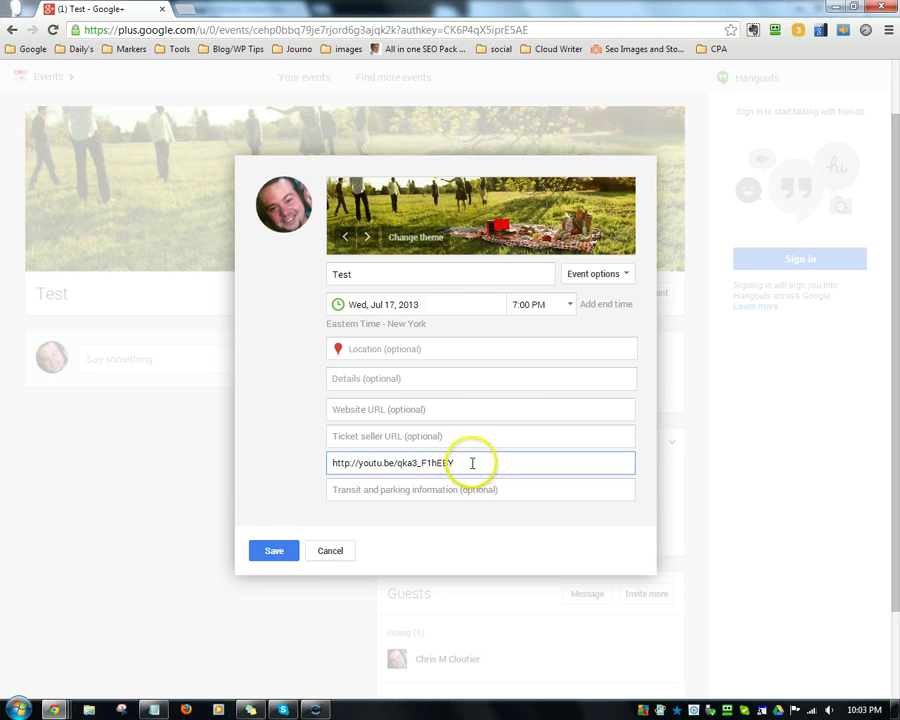
click(281, 533)
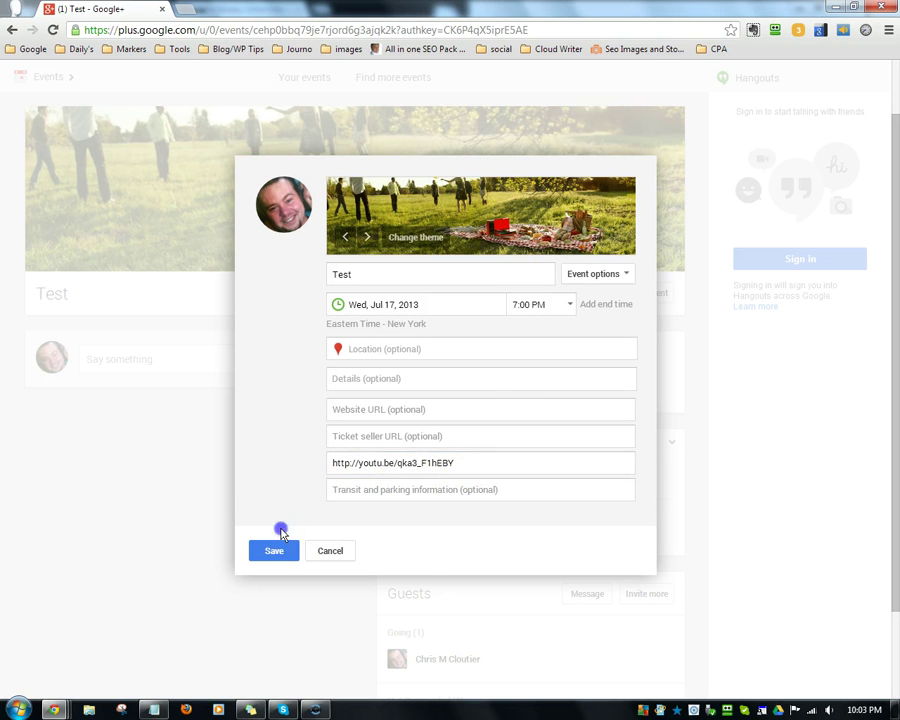